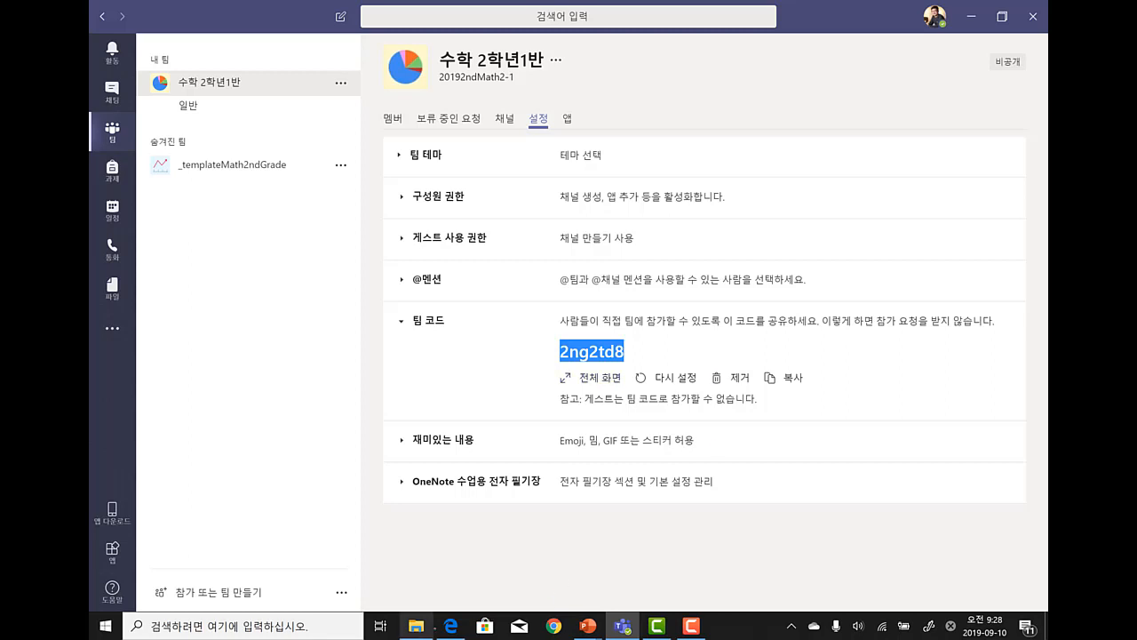
- Join the 수학 2학년1반 team by pasting its code under Join a team with a code
click(451, 625)
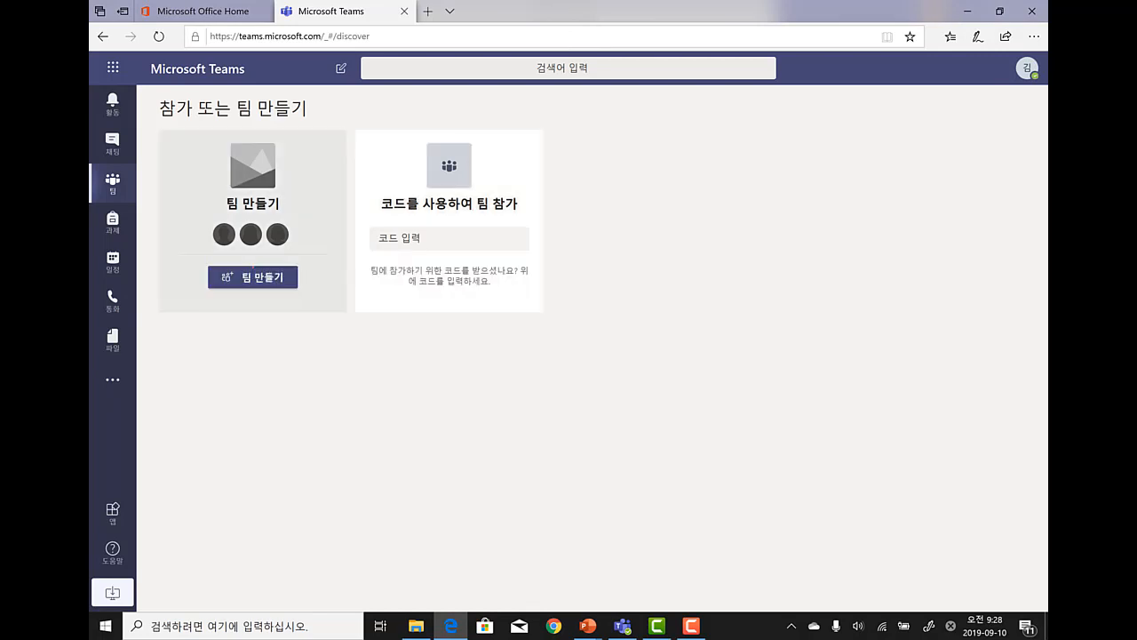
click(253, 272)
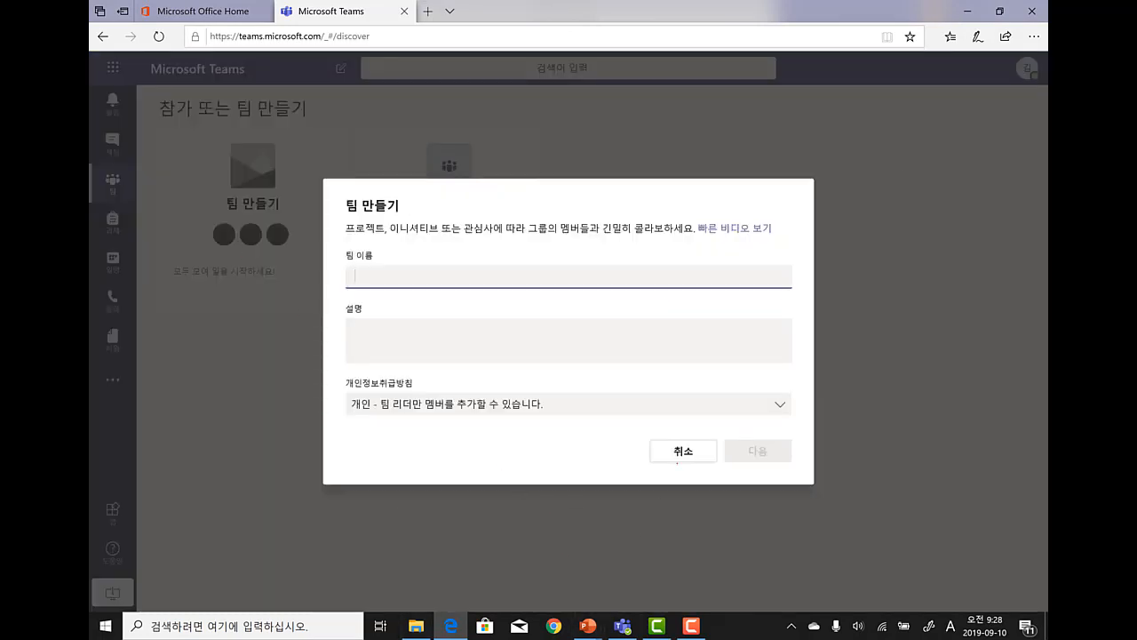
click(681, 455)
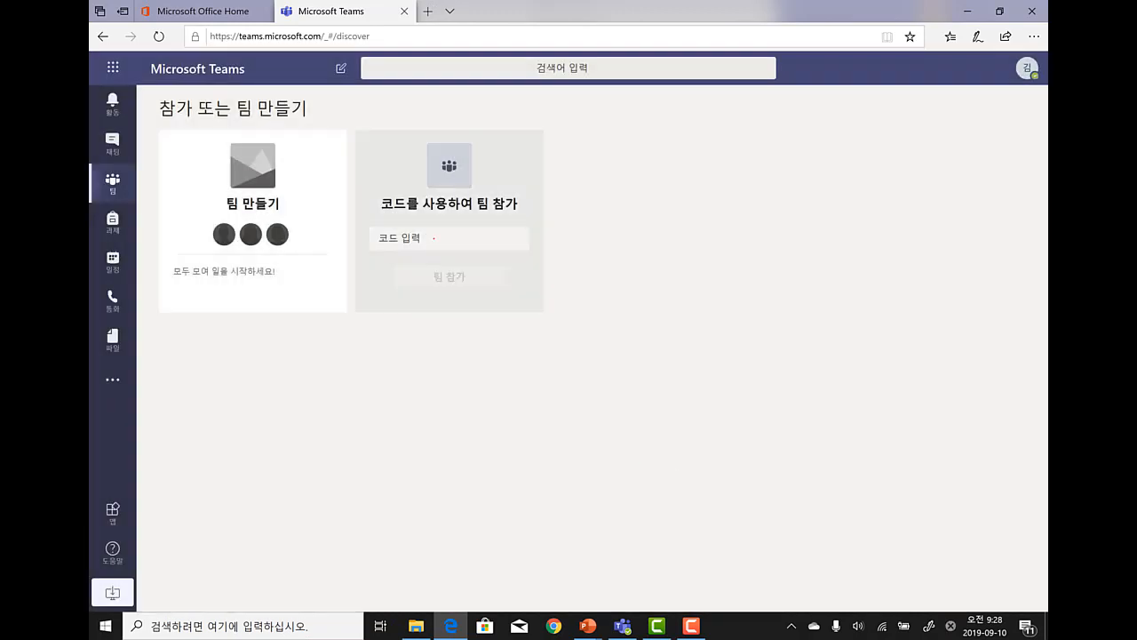
click(434, 239)
click(448, 276)
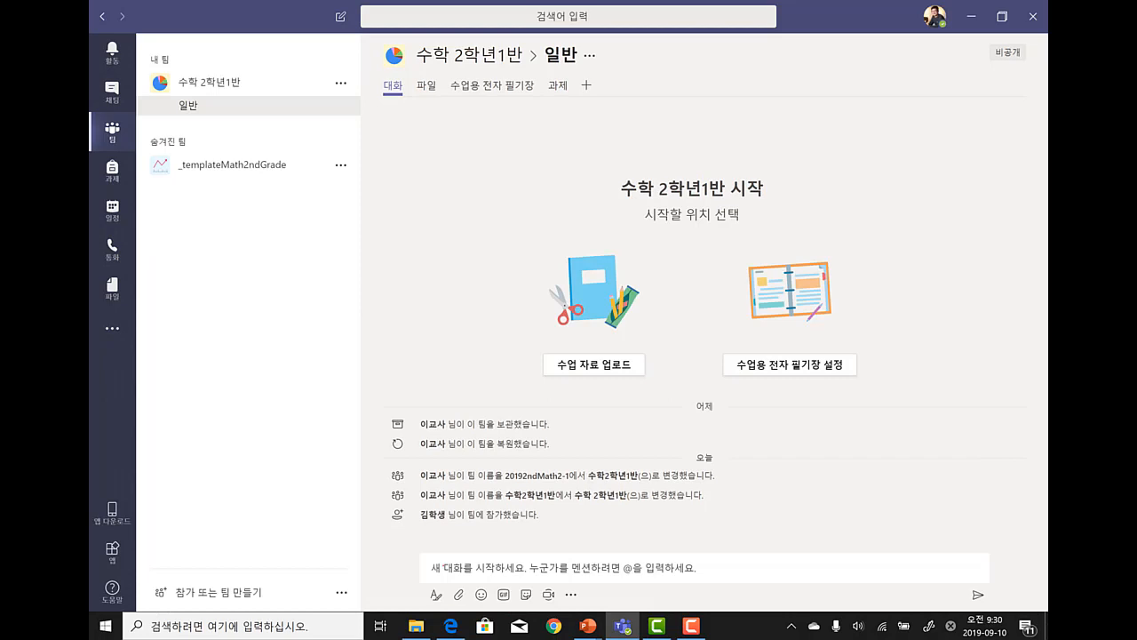
- Post '환영합니다' in the 일반 channel and expand the compose box into the full editor
click(453, 567)
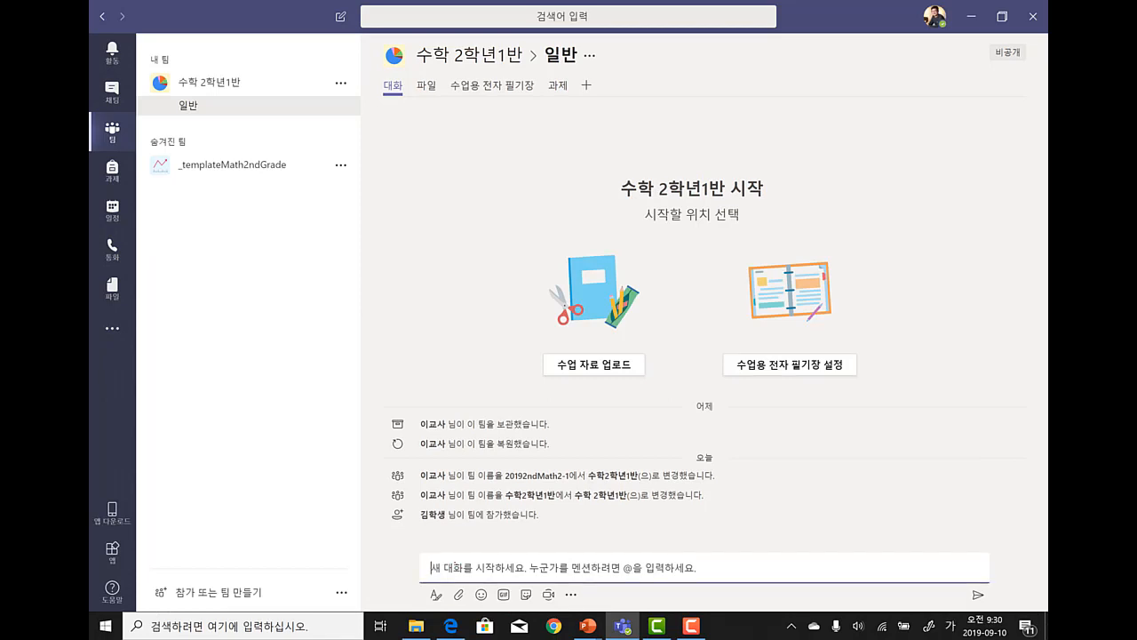
text(환영합니다.)
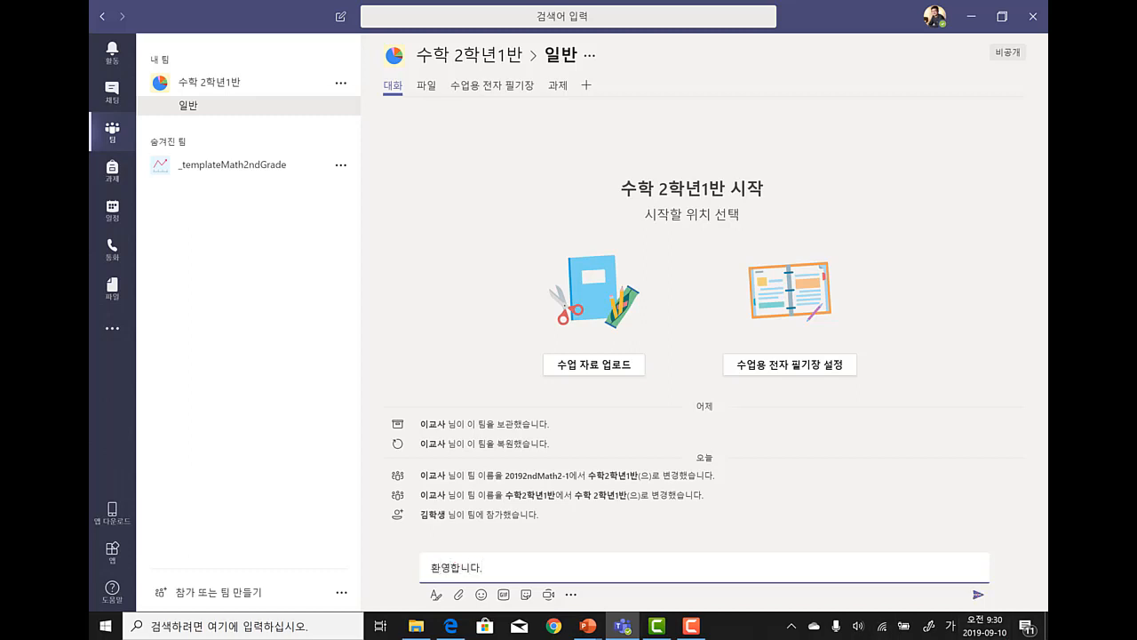
key(Return)
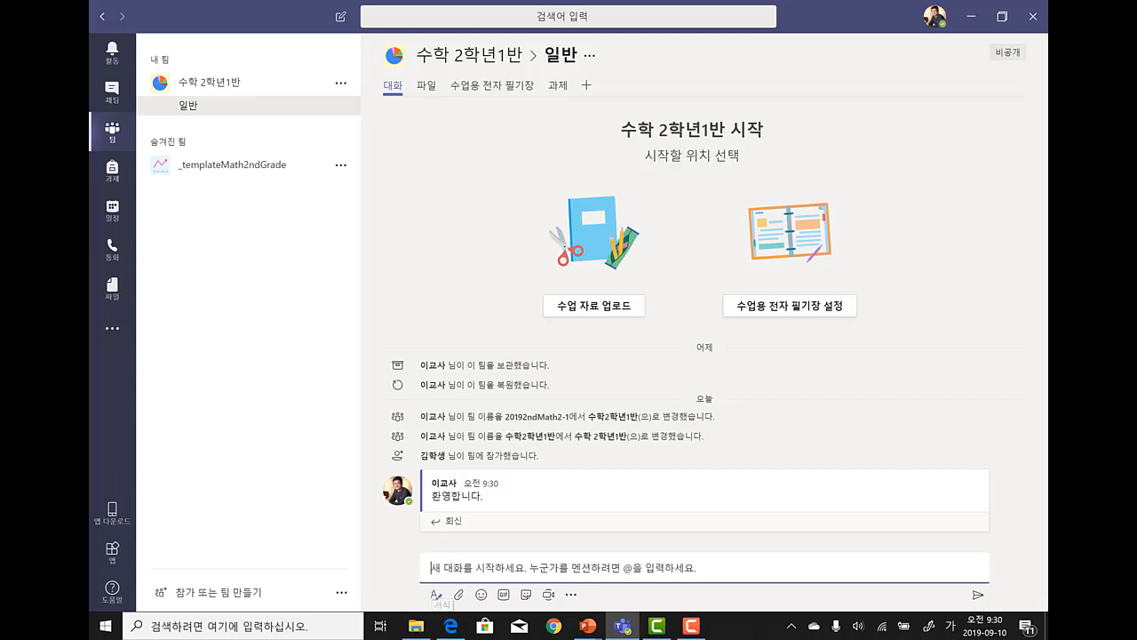
click(436, 595)
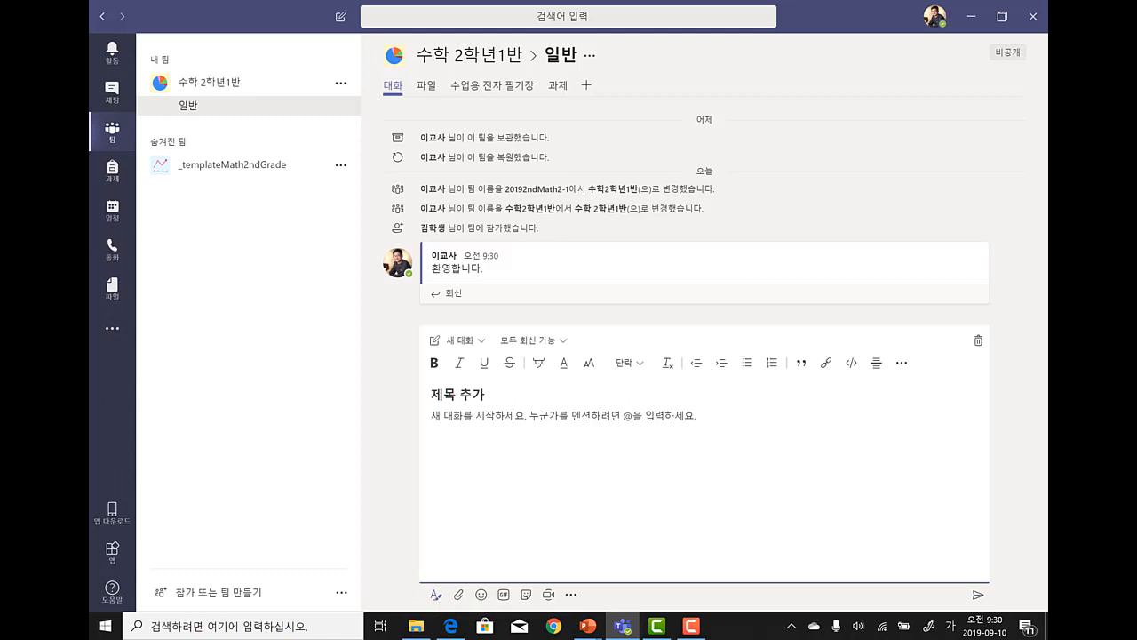
- Write subject 수학교과 안내 with a numbered list: 수업시간안내, 과제안내, 시험안내
text(수학교과 안내)
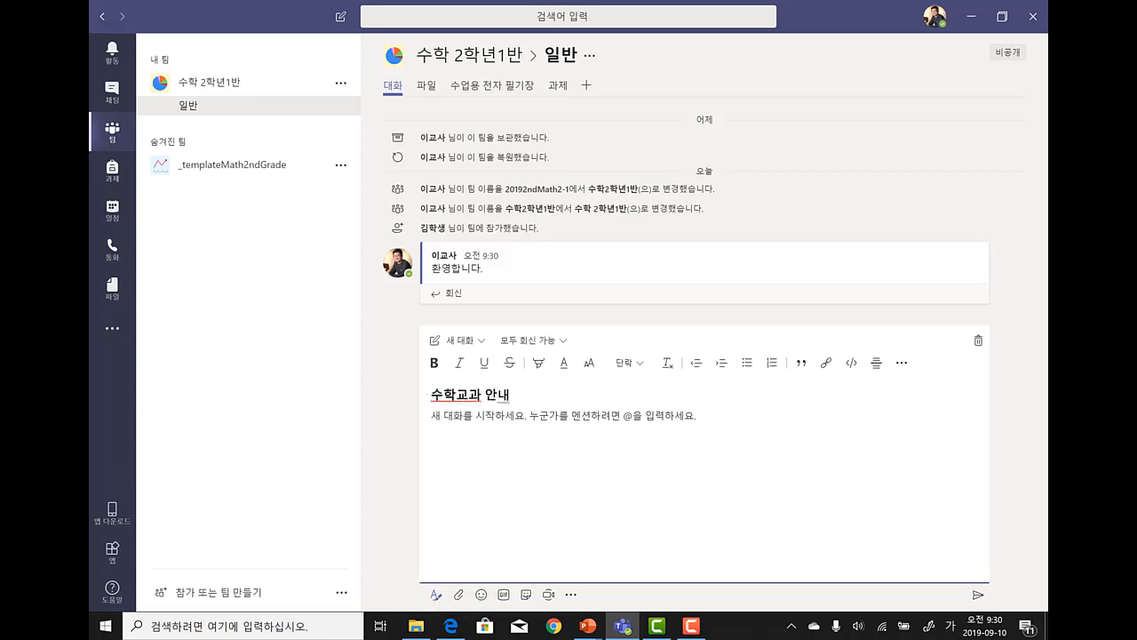
key(Tab)
text(1. 수업시간안내)
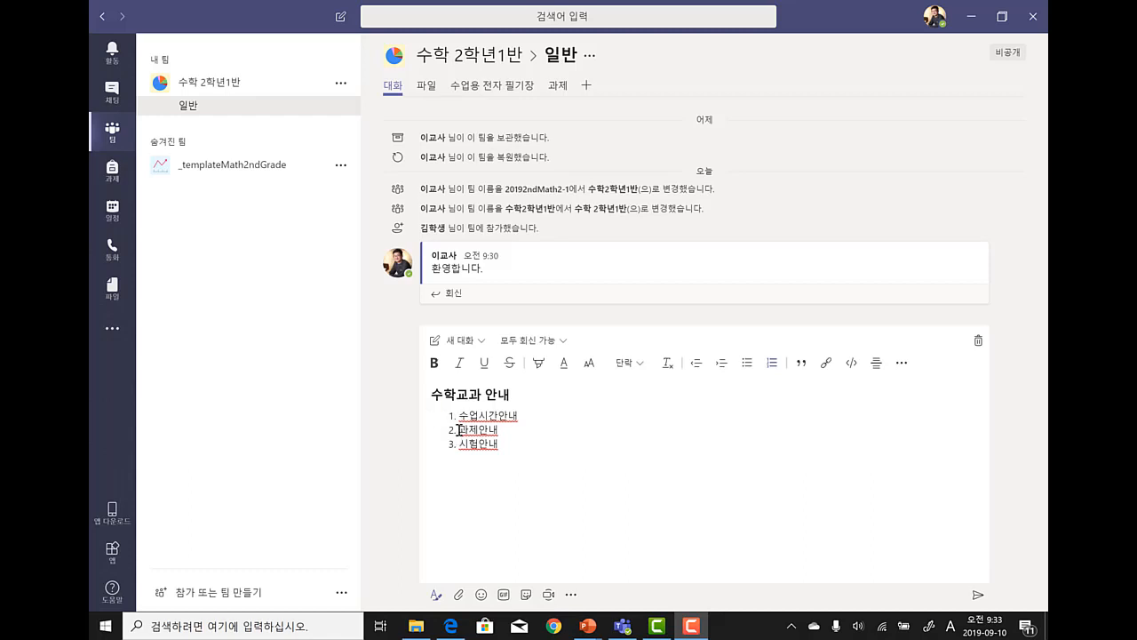
- Bold 과제안내, highlight 시험안내 in red-orange, and post the message
drag(459, 429, 521, 428)
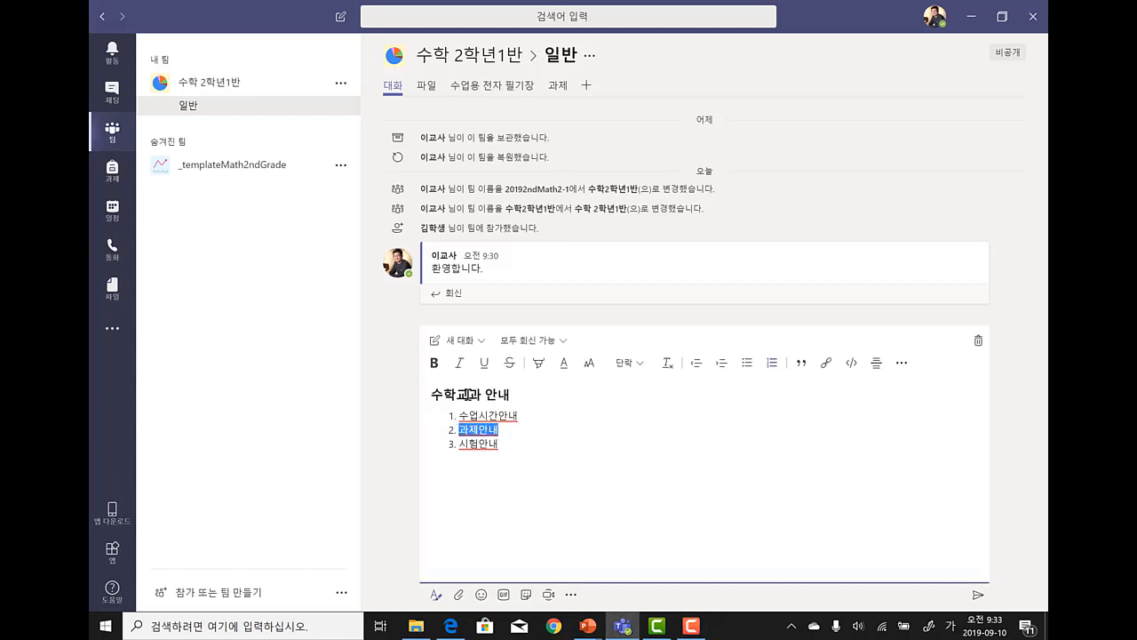
click(434, 363)
drag(458, 444, 503, 444)
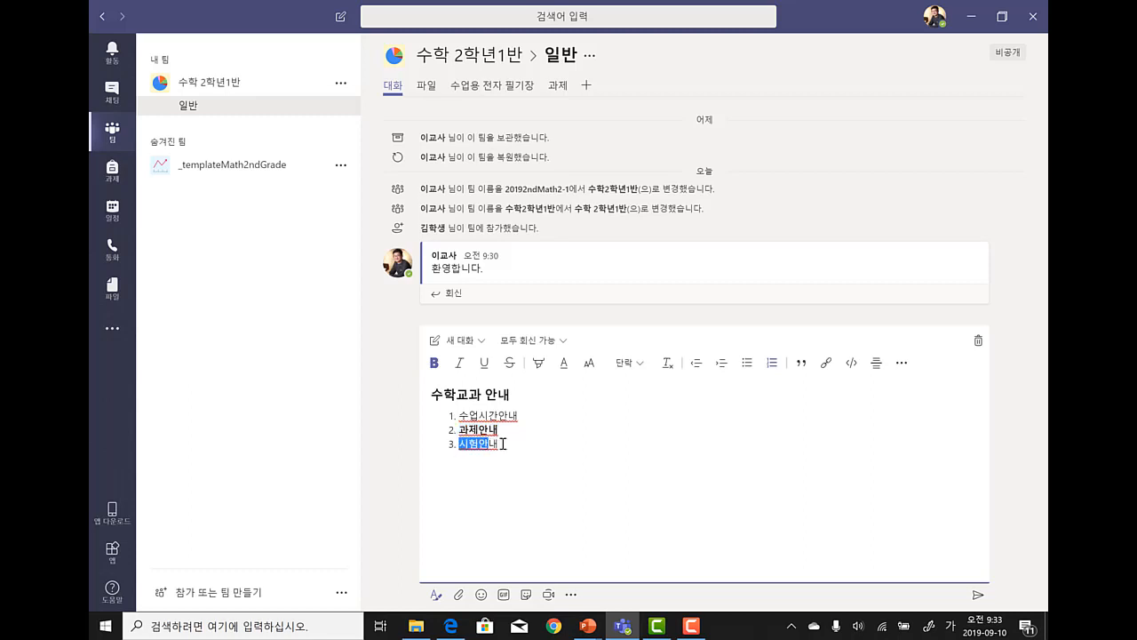
click(539, 364)
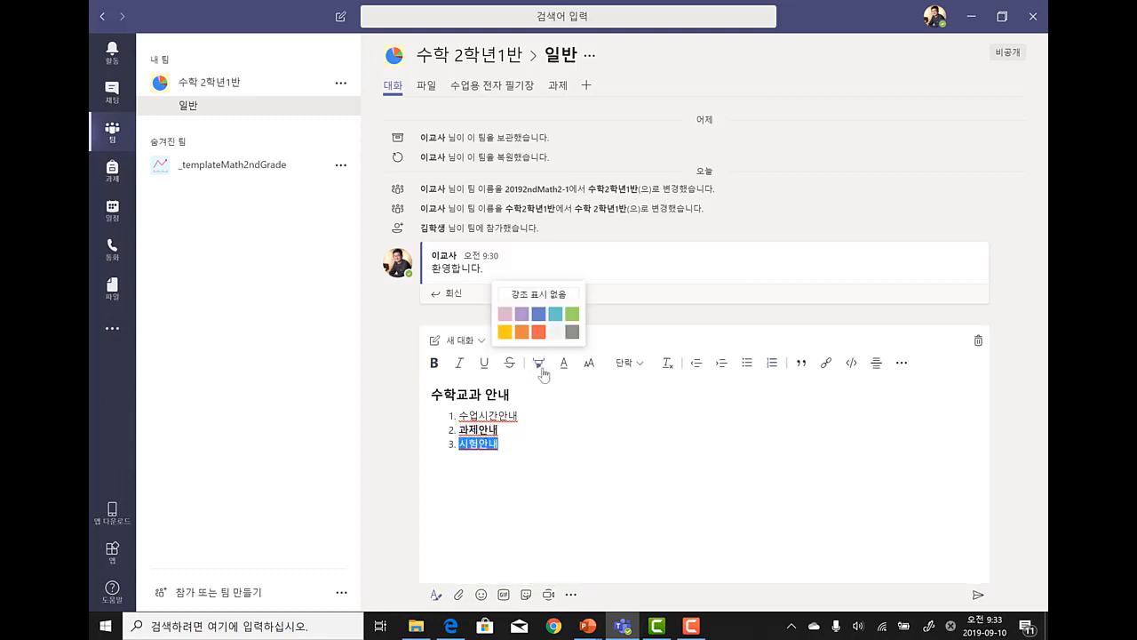
click(539, 331)
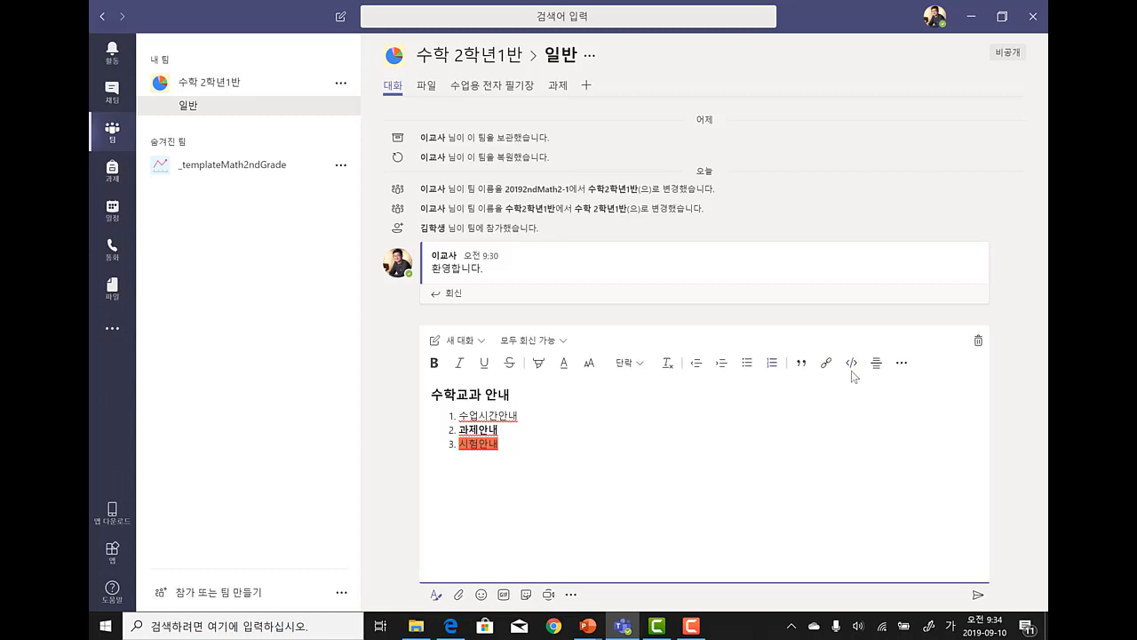
click(979, 601)
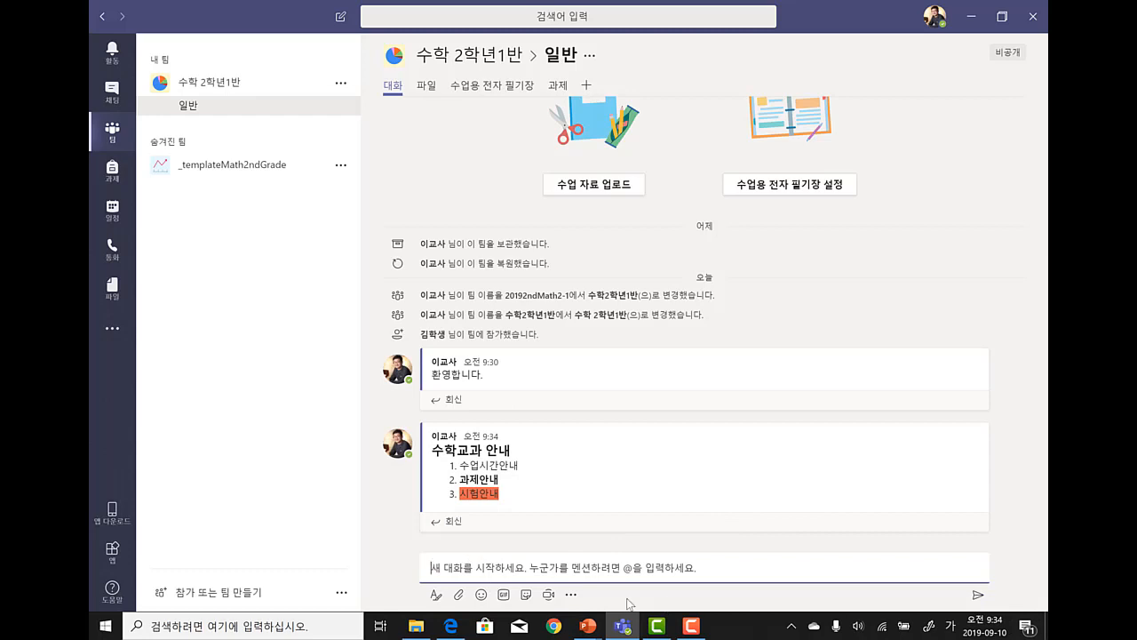
- Make the new post an announcement headlined 수학교과 안내 on a light pink banner
click(435, 596)
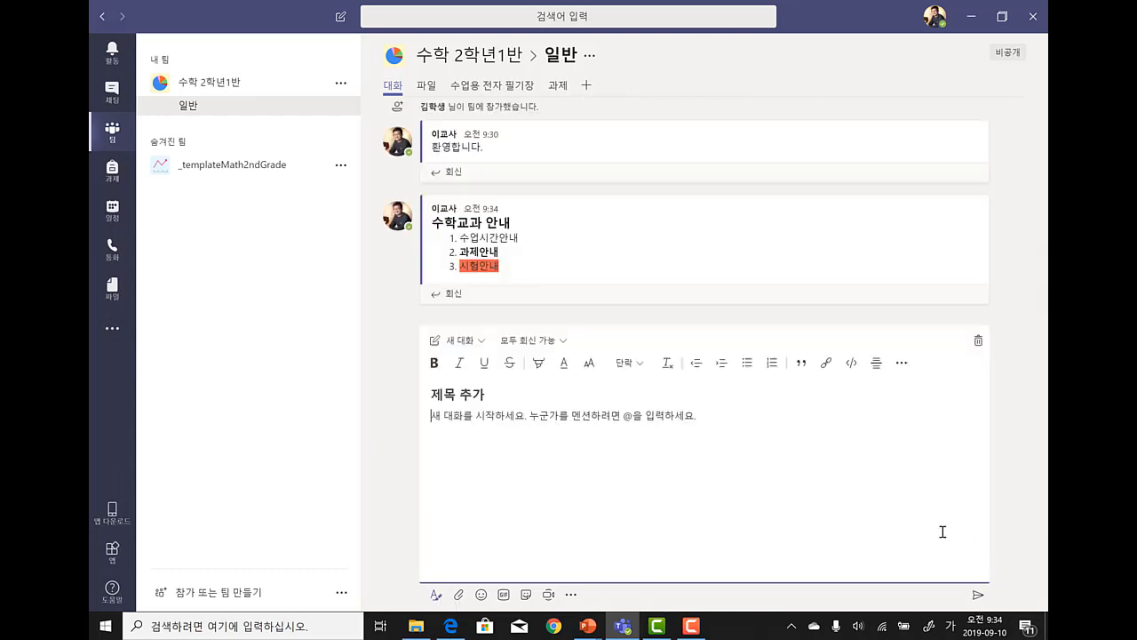
click(483, 341)
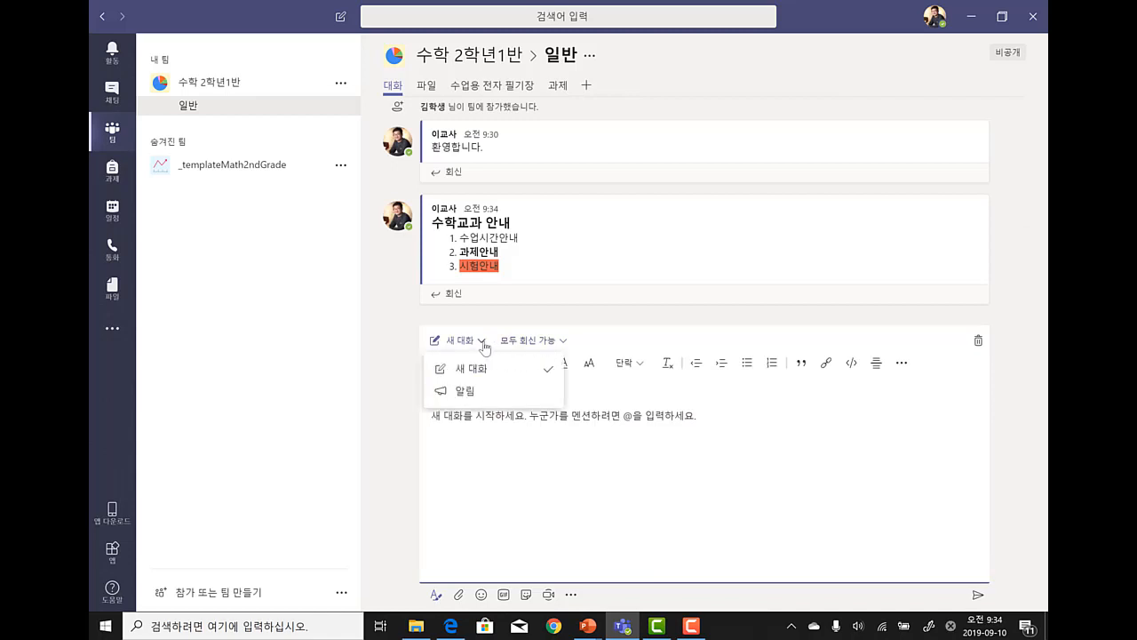
click(466, 392)
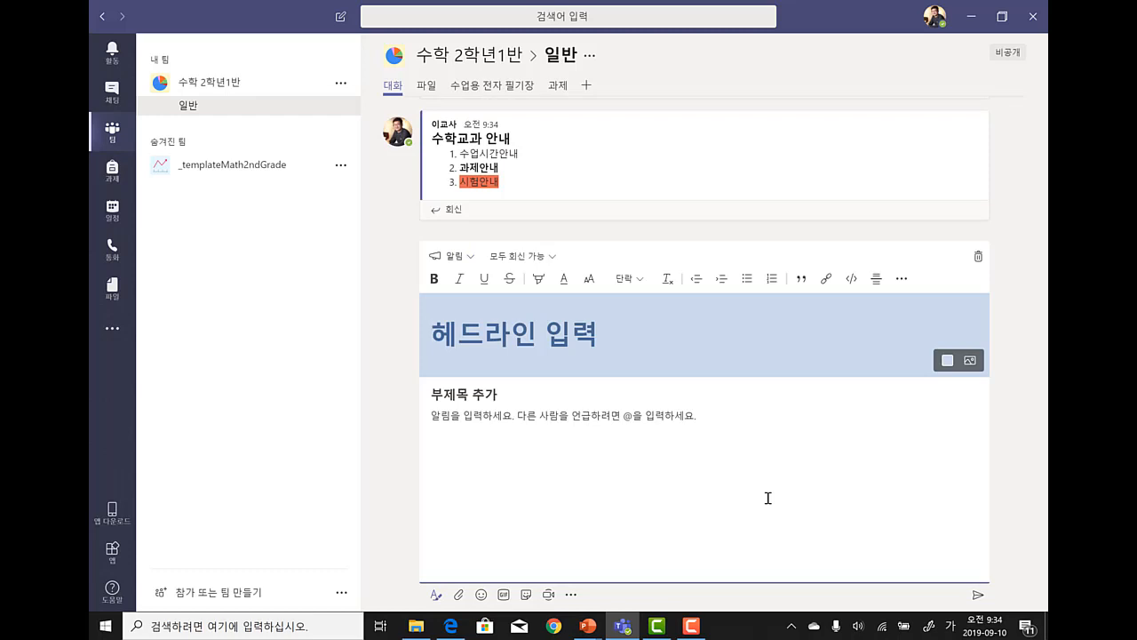
text(수학교과 안내)
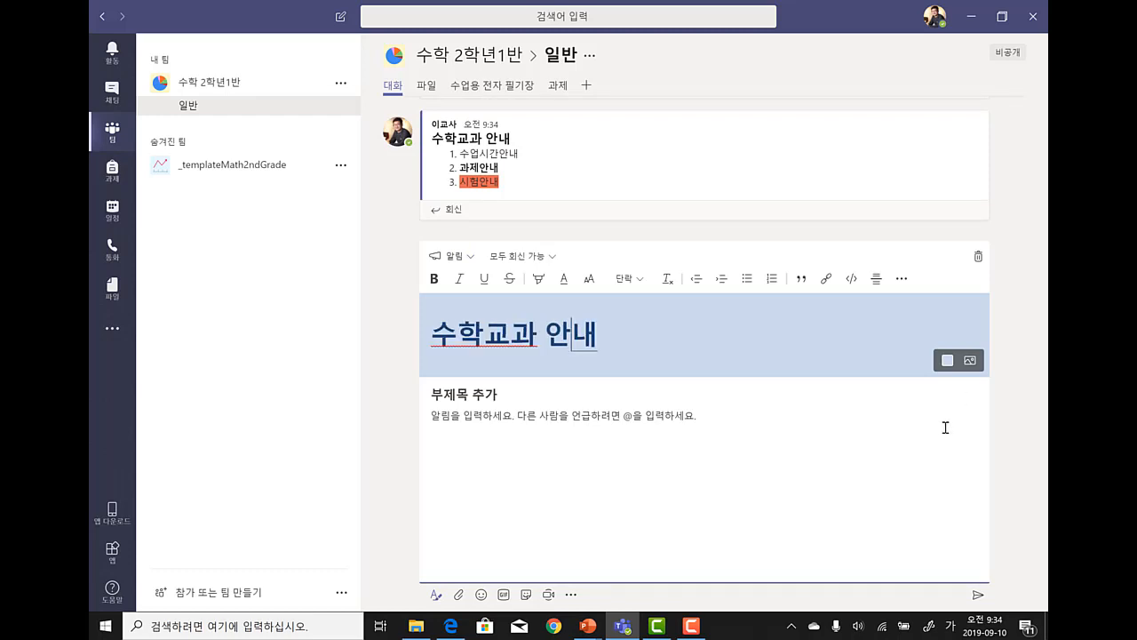
click(949, 364)
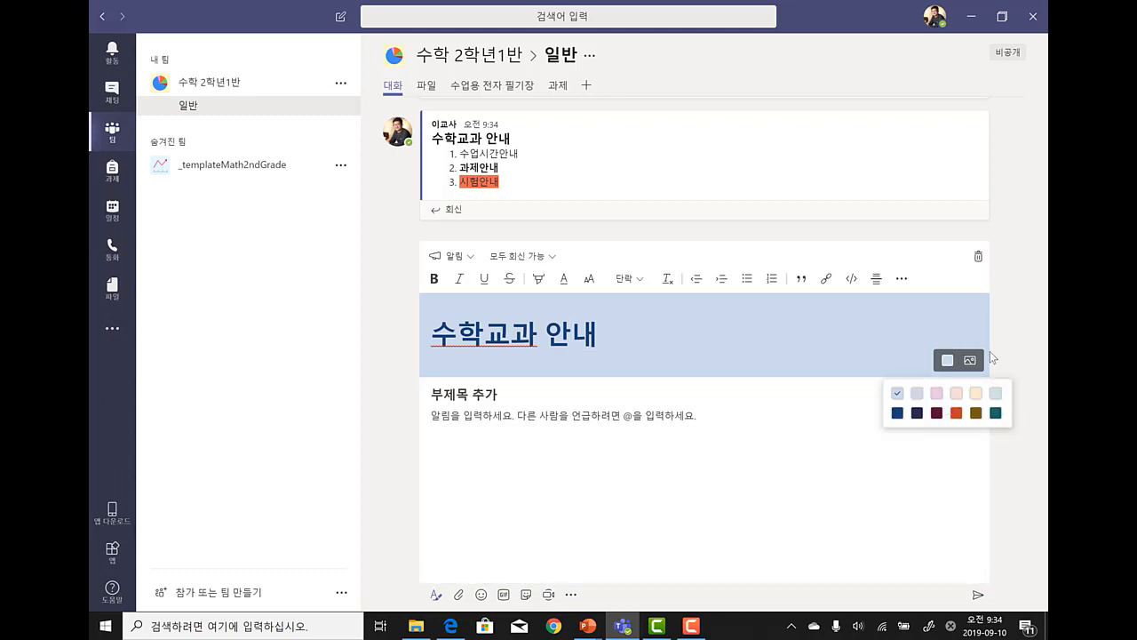
click(957, 392)
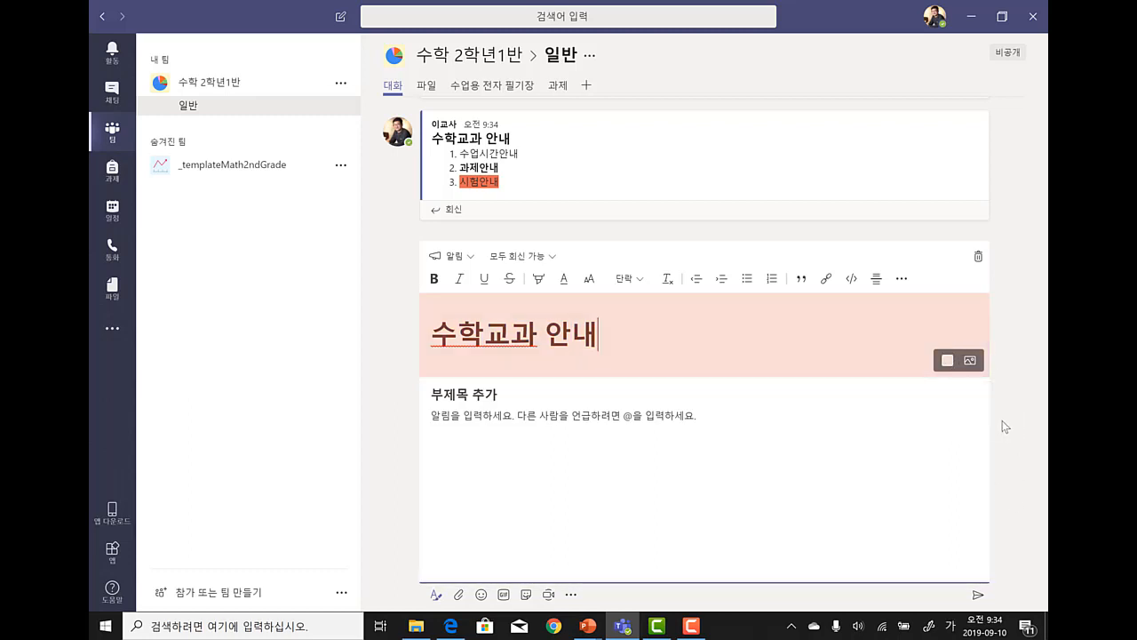
click(971, 359)
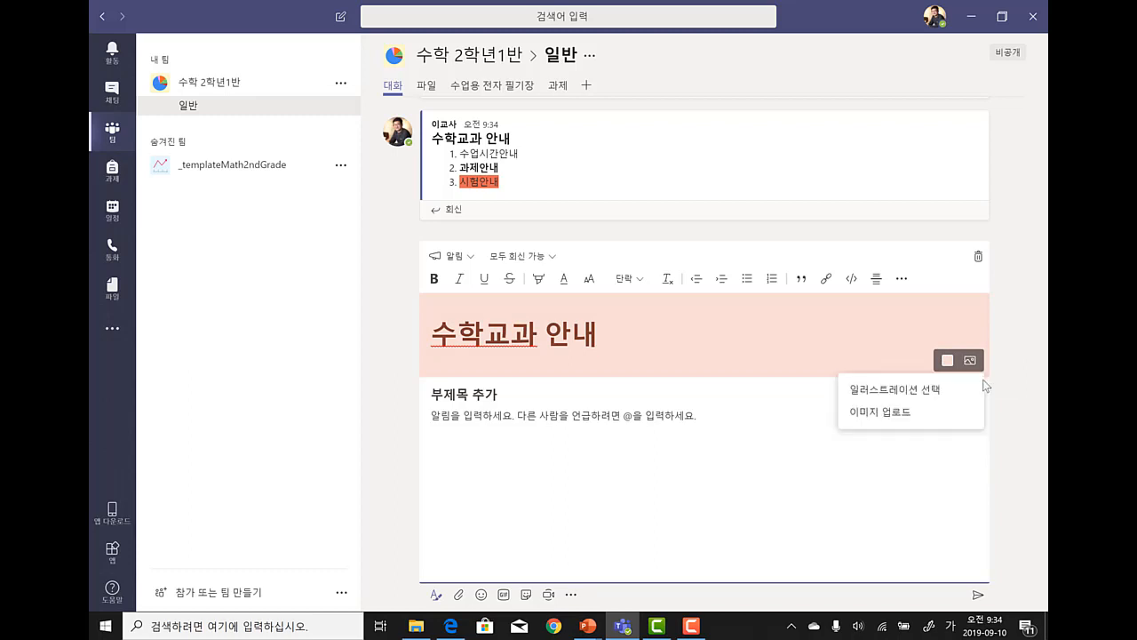
- Apply the purple classroom illustration banner to the announcement
click(885, 390)
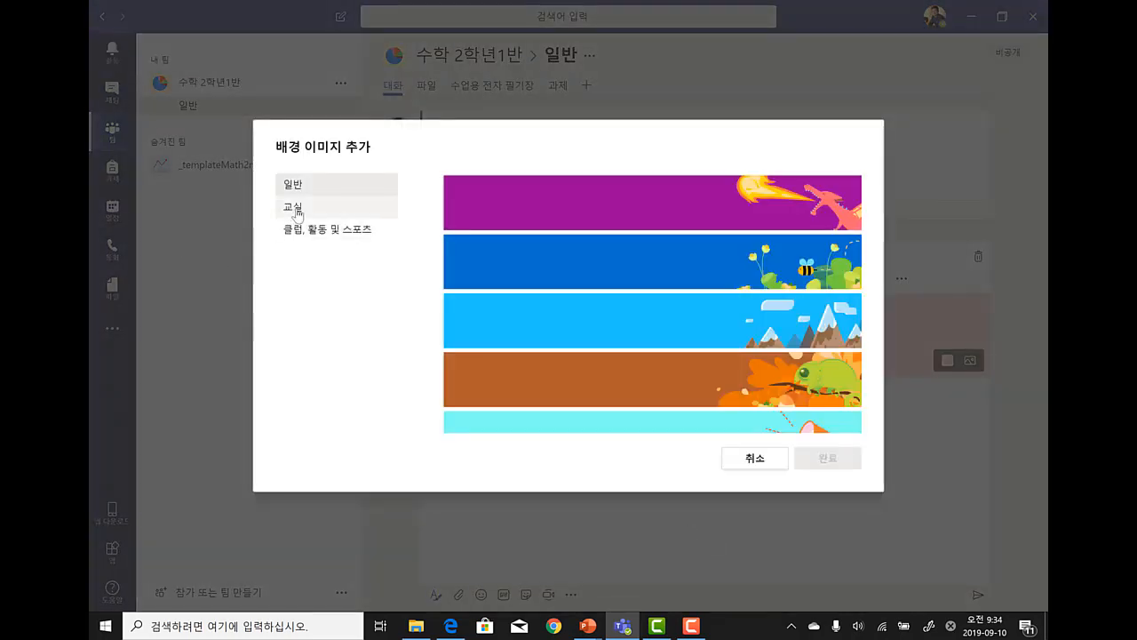
click(295, 209)
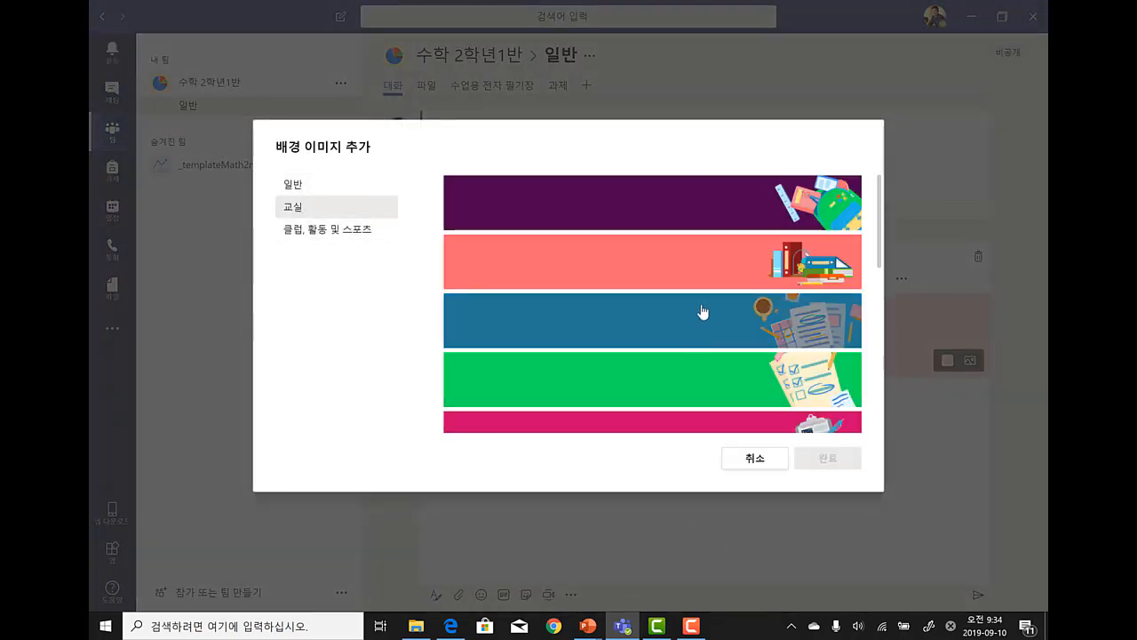
click(733, 229)
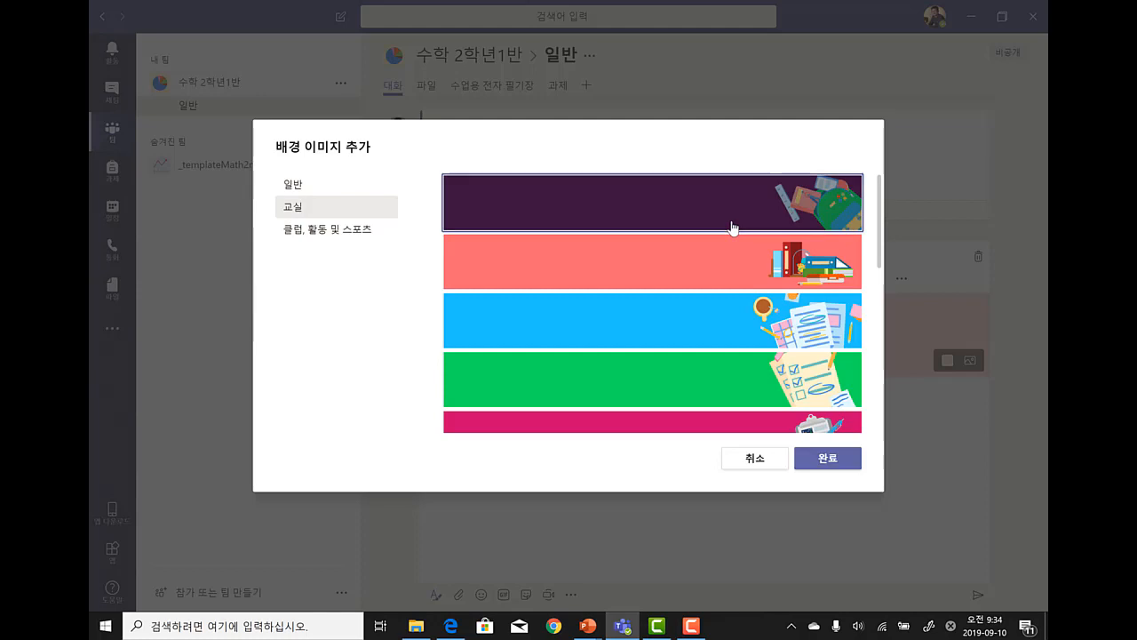
click(845, 459)
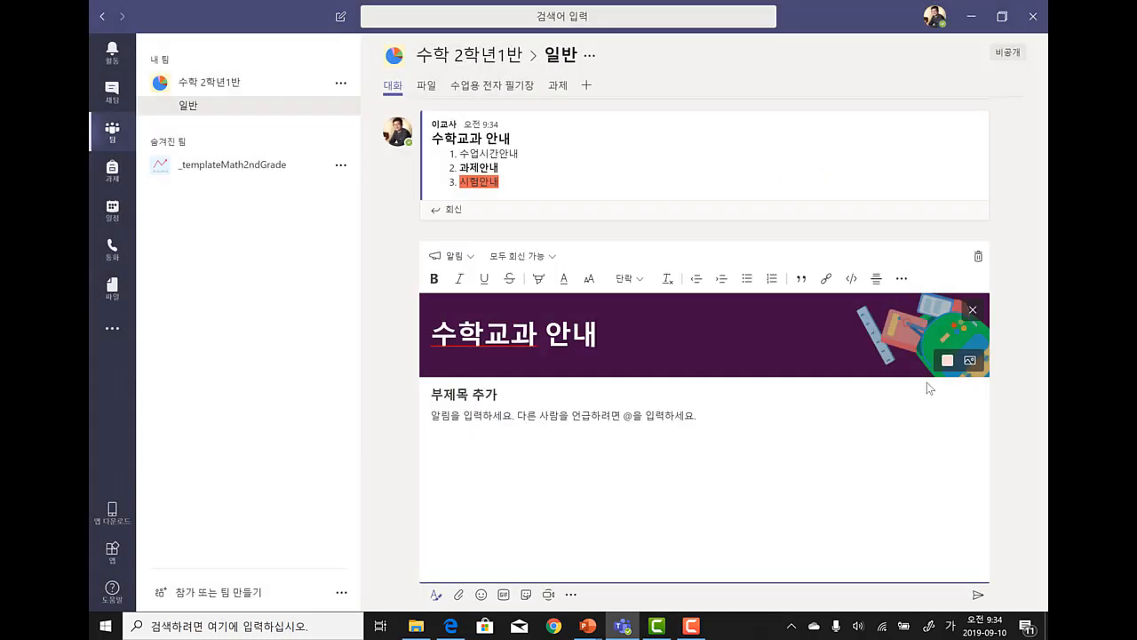
click(970, 360)
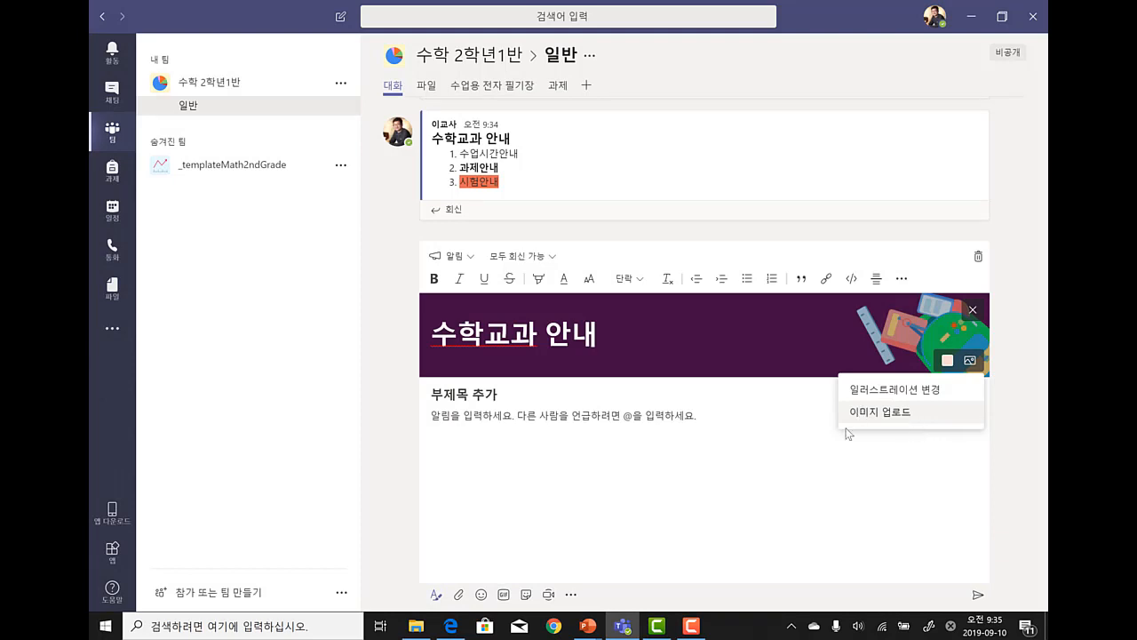
- Add subtitle 필독, paste the three guide items into the body, and post the announcement
click(451, 399)
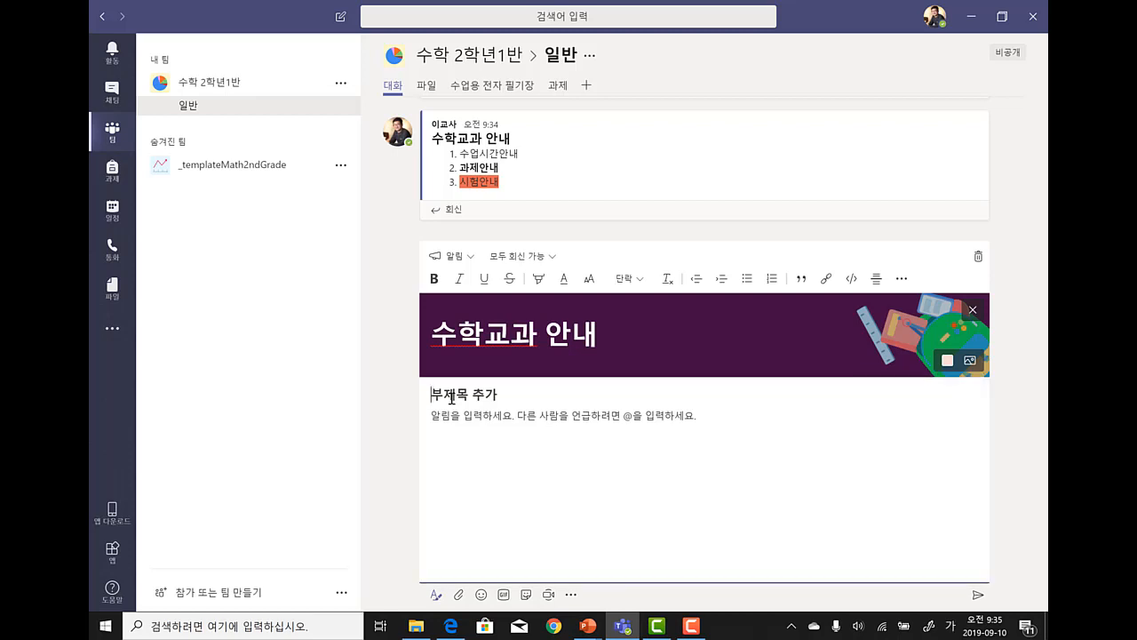
text(필독)
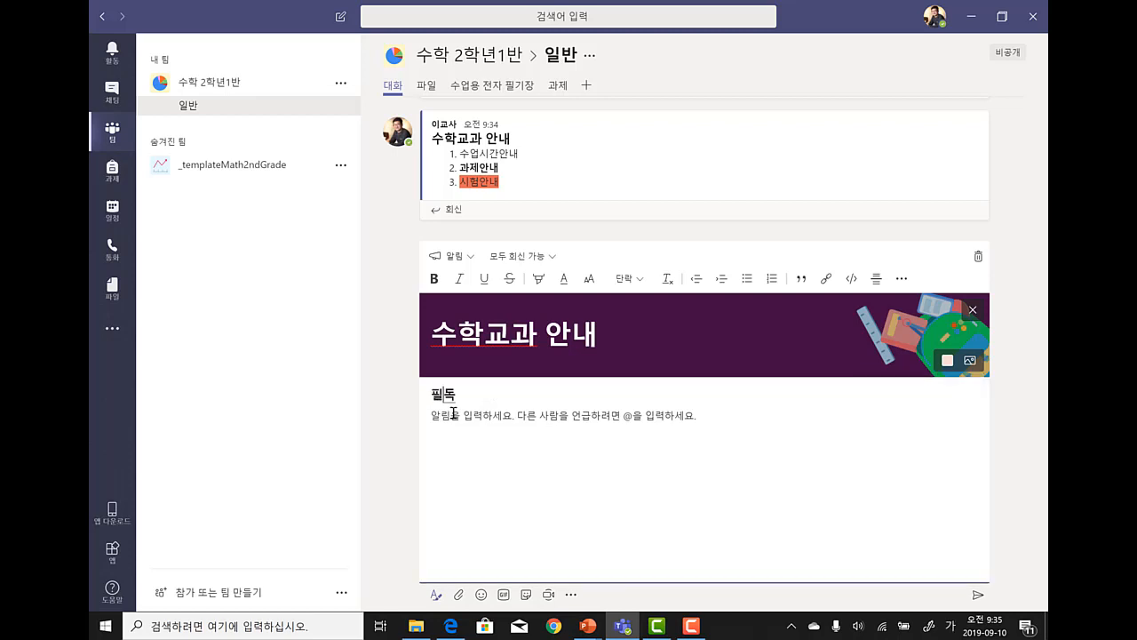
click(454, 413)
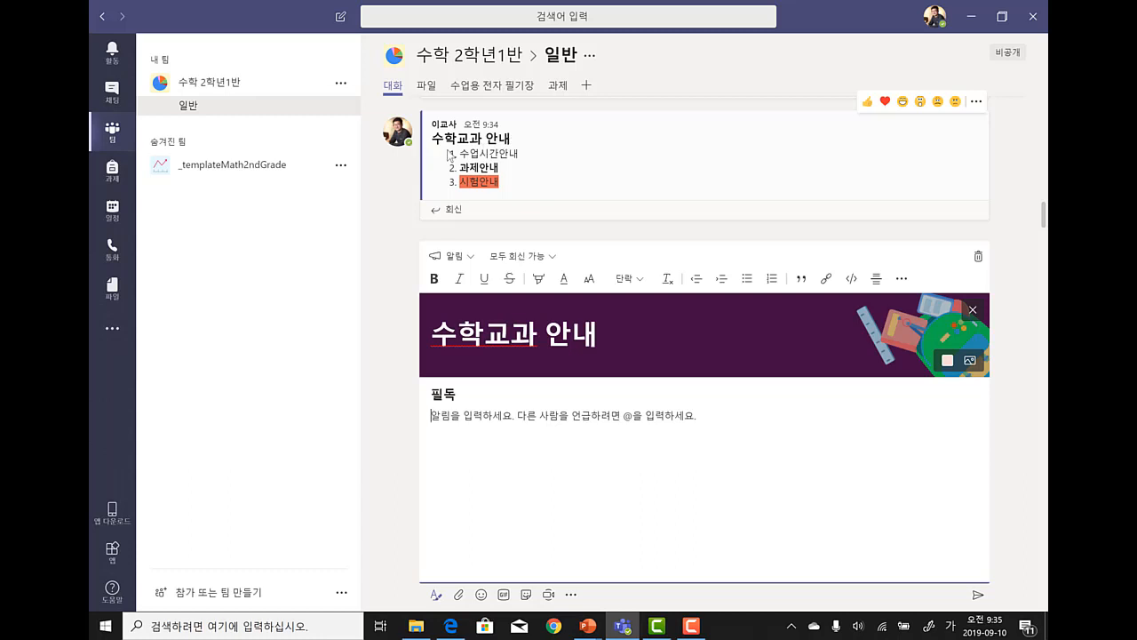
drag(536, 183, 453, 160)
key(ctrl+c)
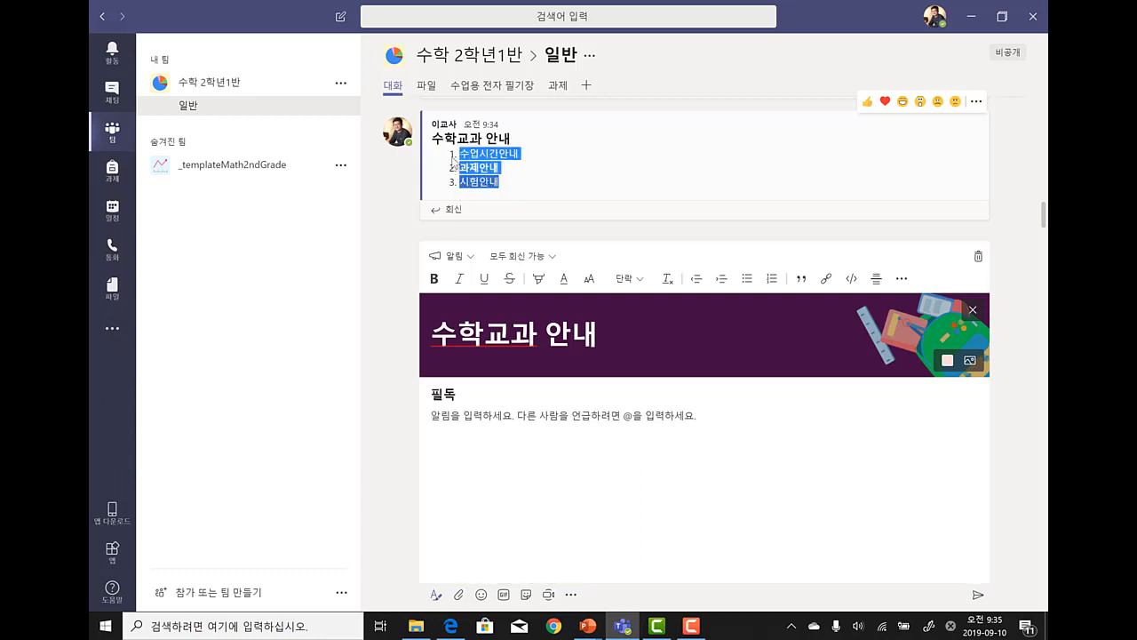
click(479, 433)
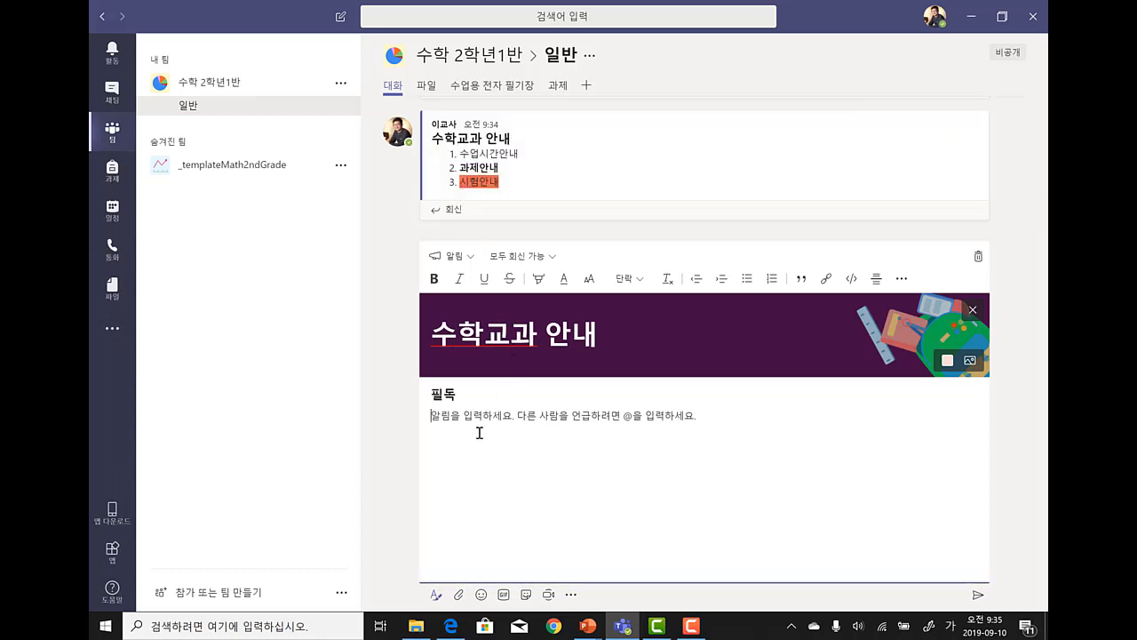
key(ctrl+v)
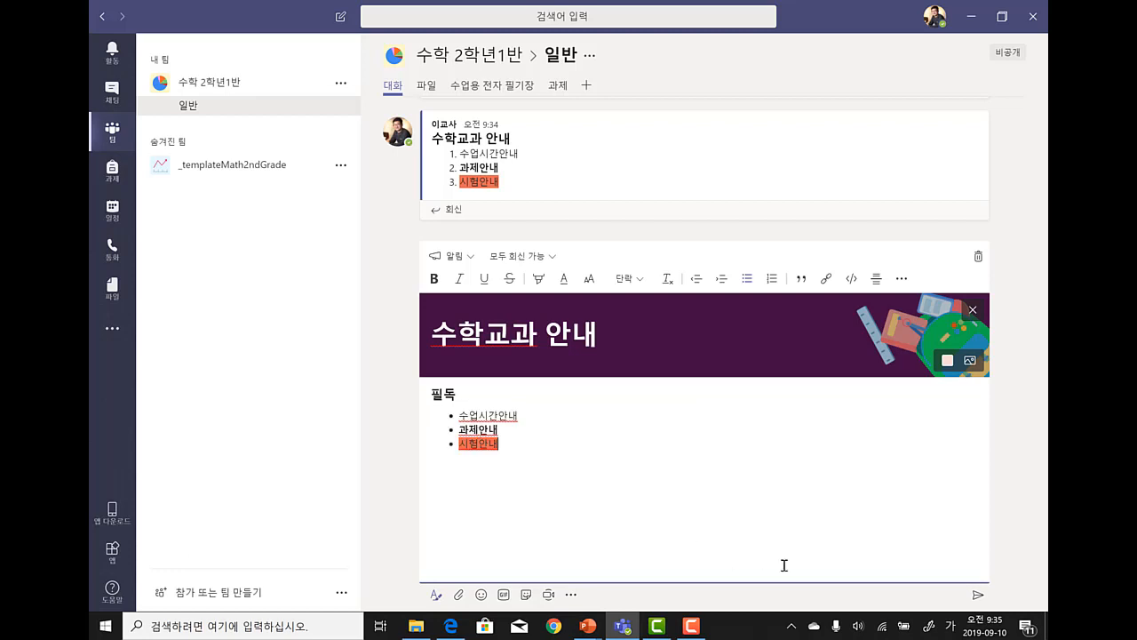
click(977, 595)
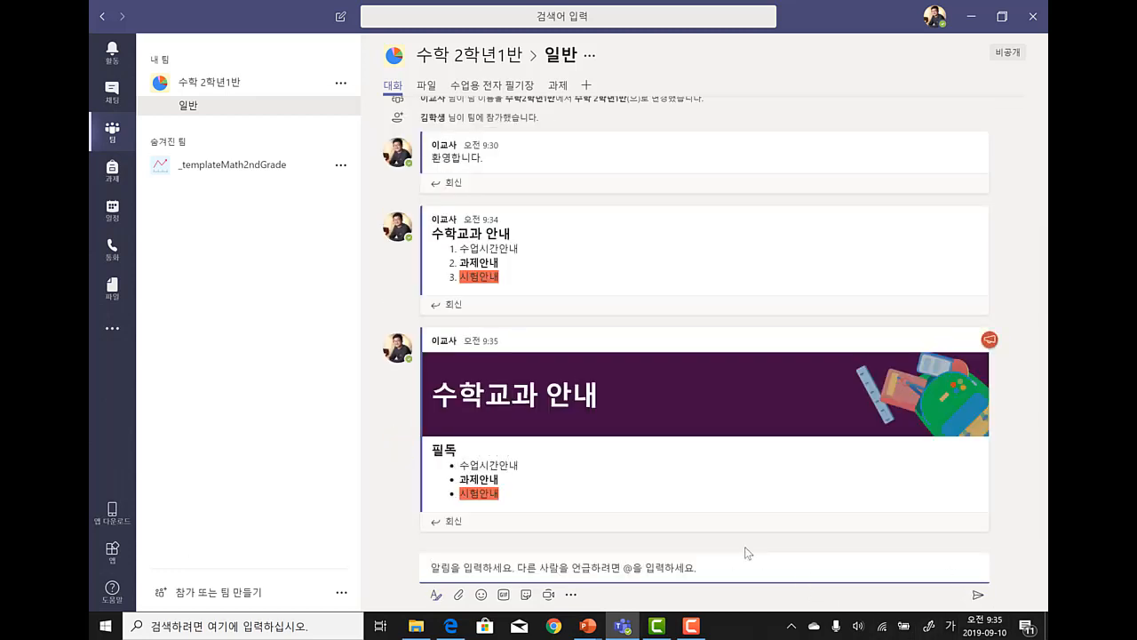
- Attach german (1).csv from the computer to a new channel message
click(460, 594)
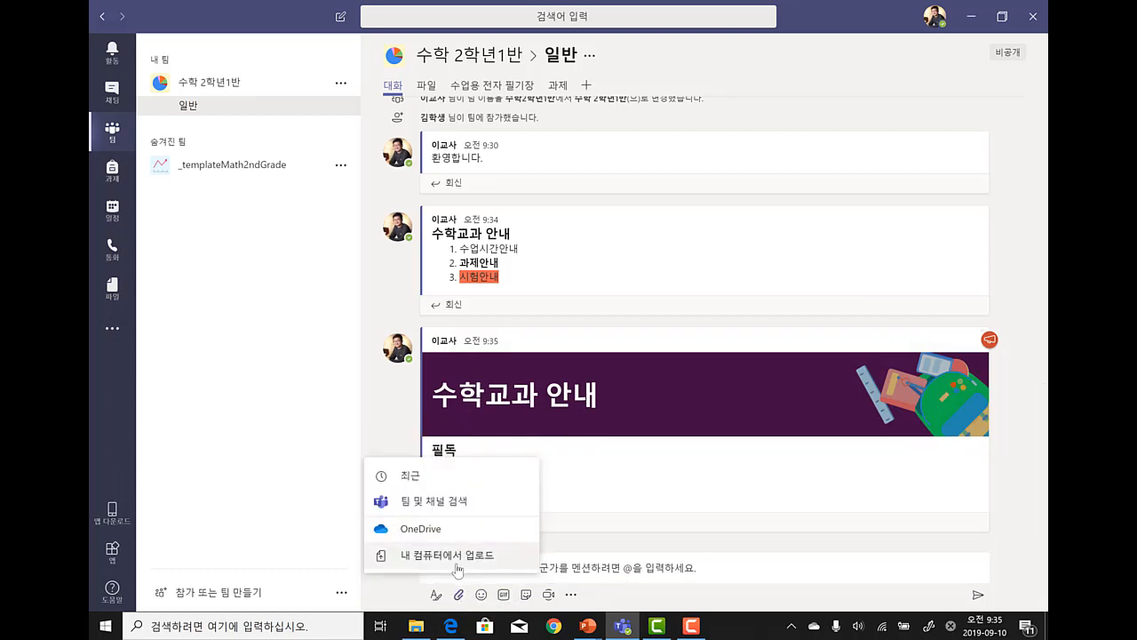
click(457, 563)
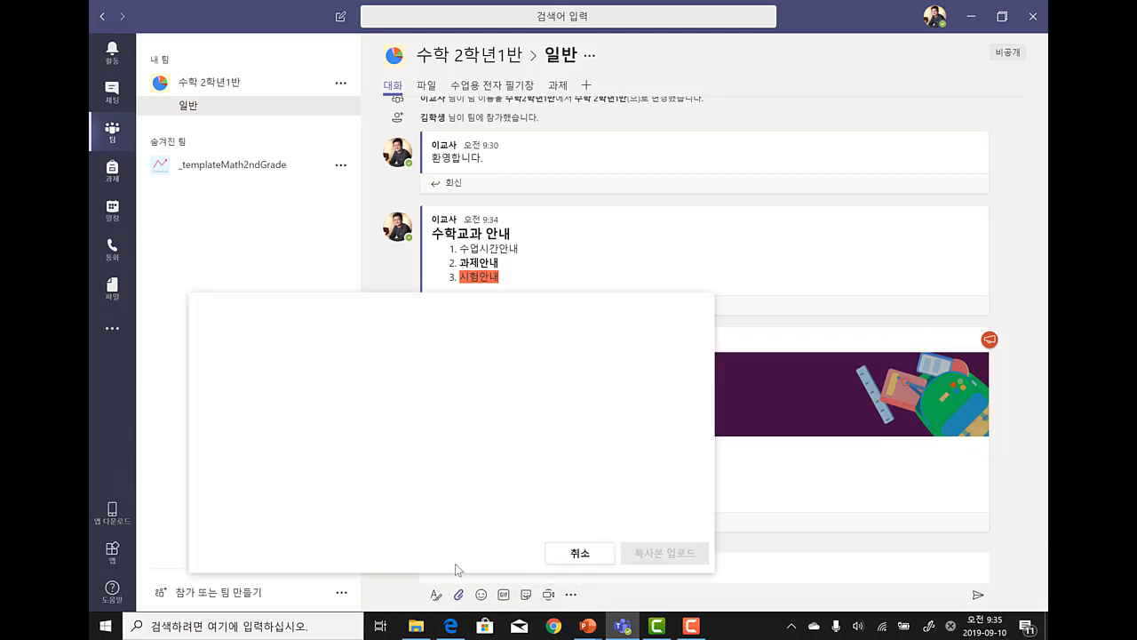
click(566, 552)
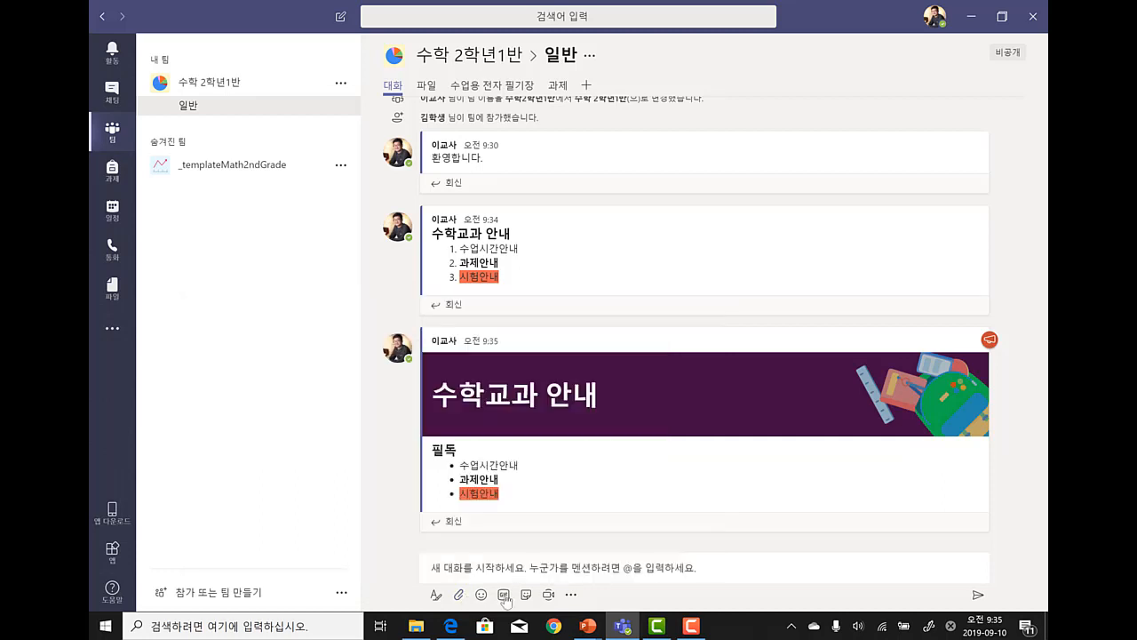
click(460, 595)
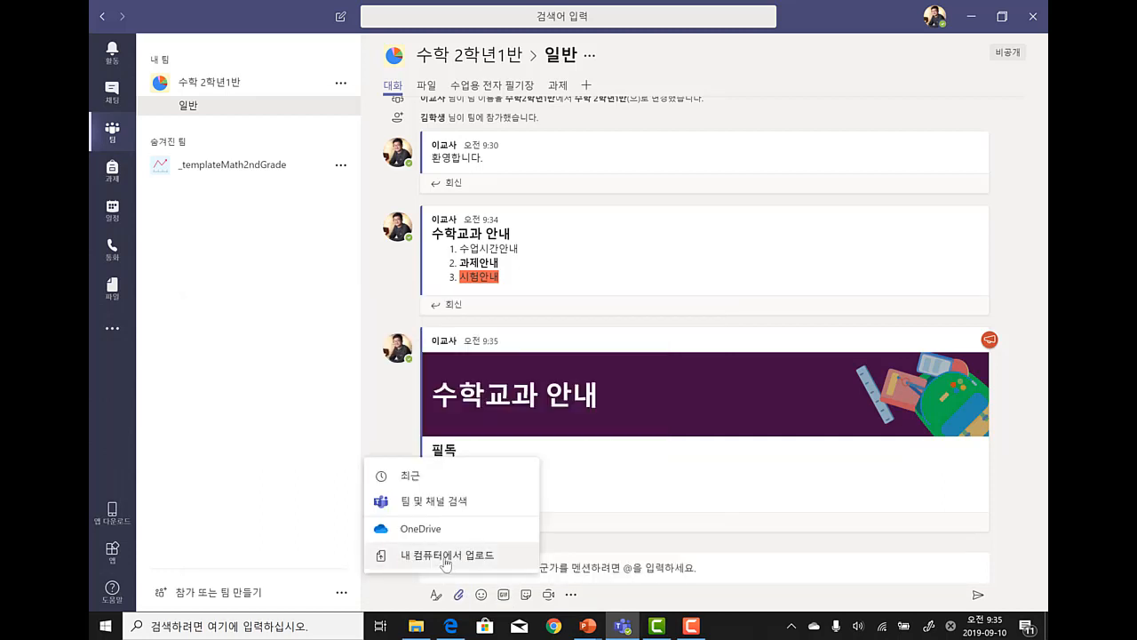
click(446, 562)
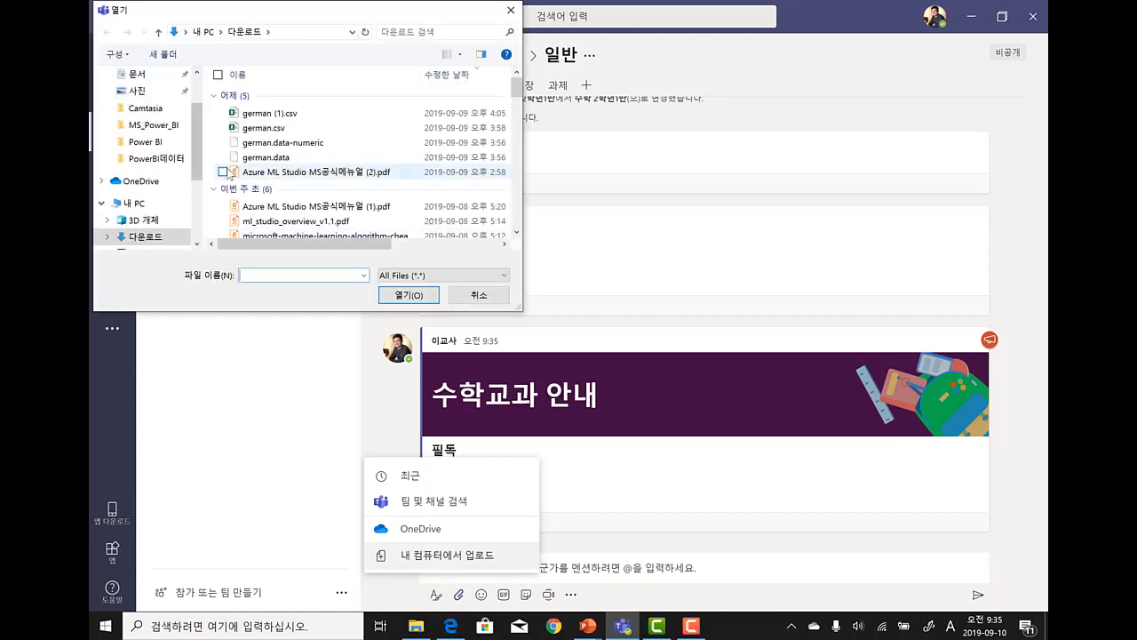
double_click(267, 113)
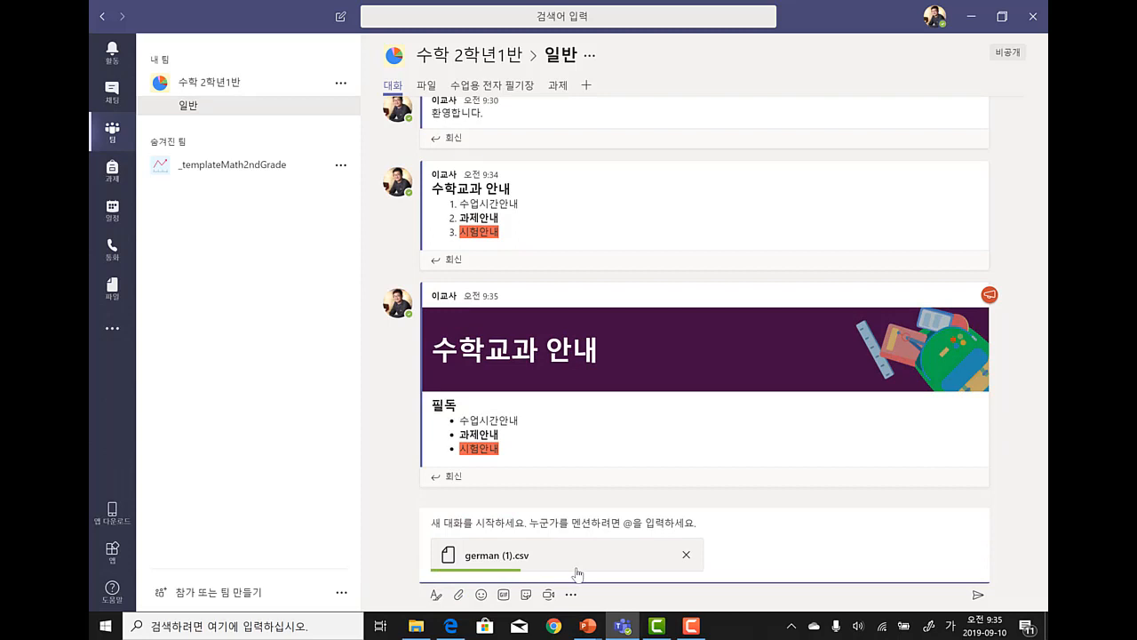
- Attach Azure ML Studio MS공식메뉴얼 (2).pdf and send the message with both files
click(457, 595)
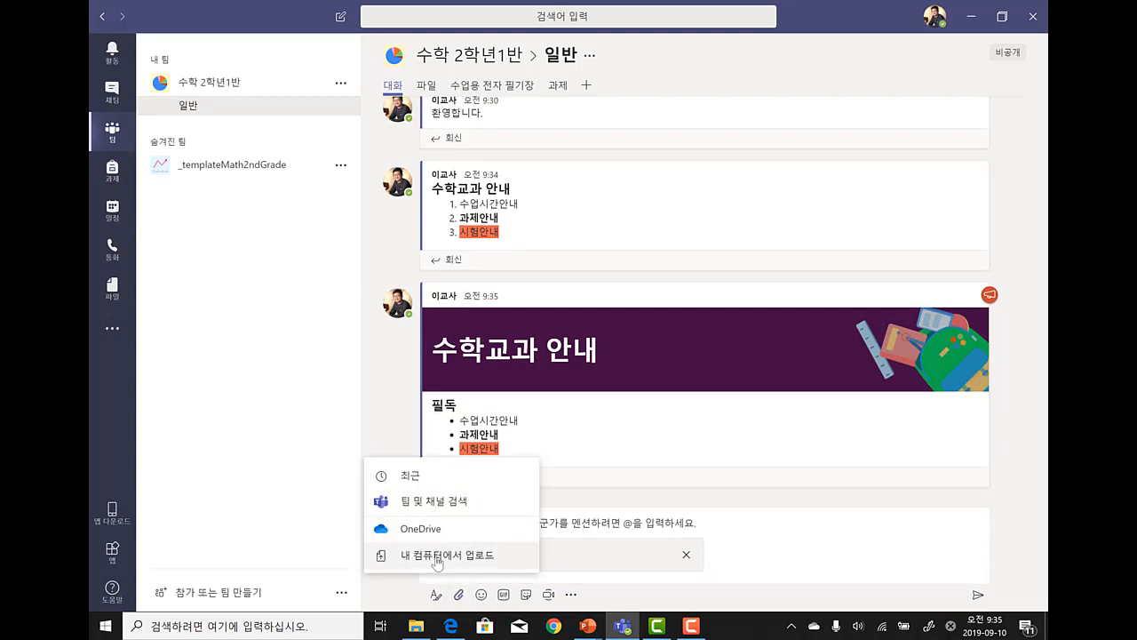
click(436, 558)
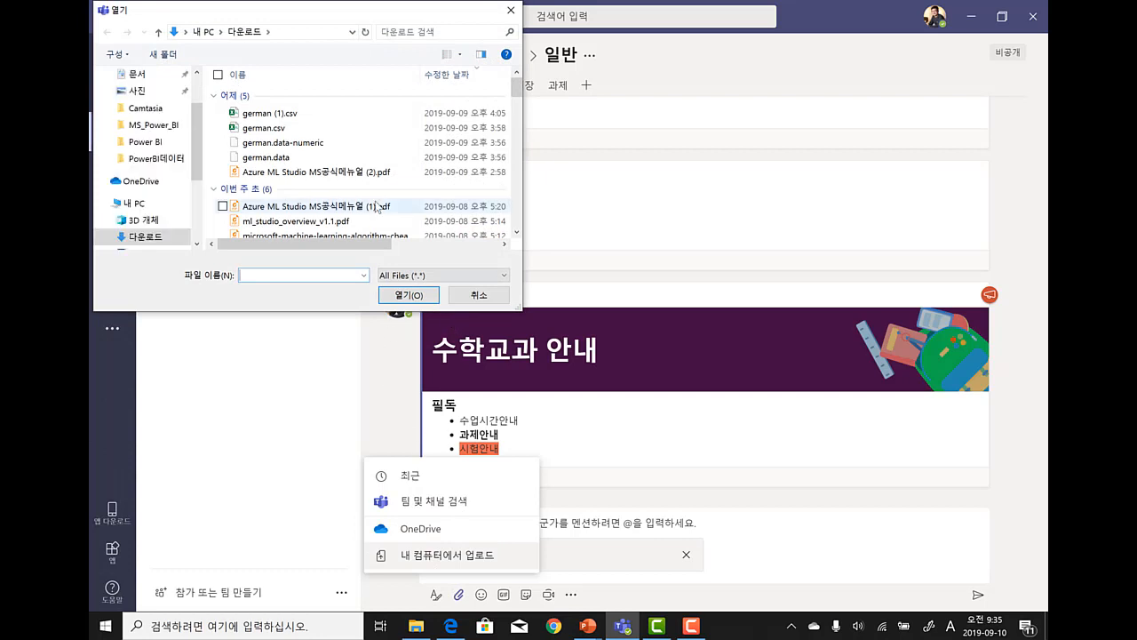
double_click(356, 171)
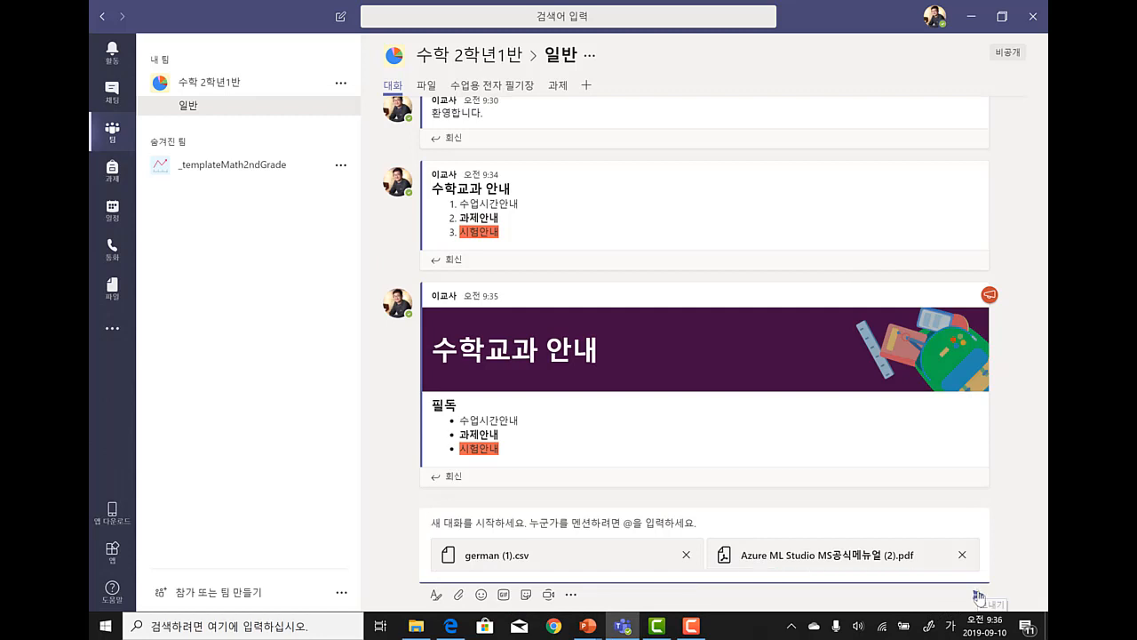
click(979, 595)
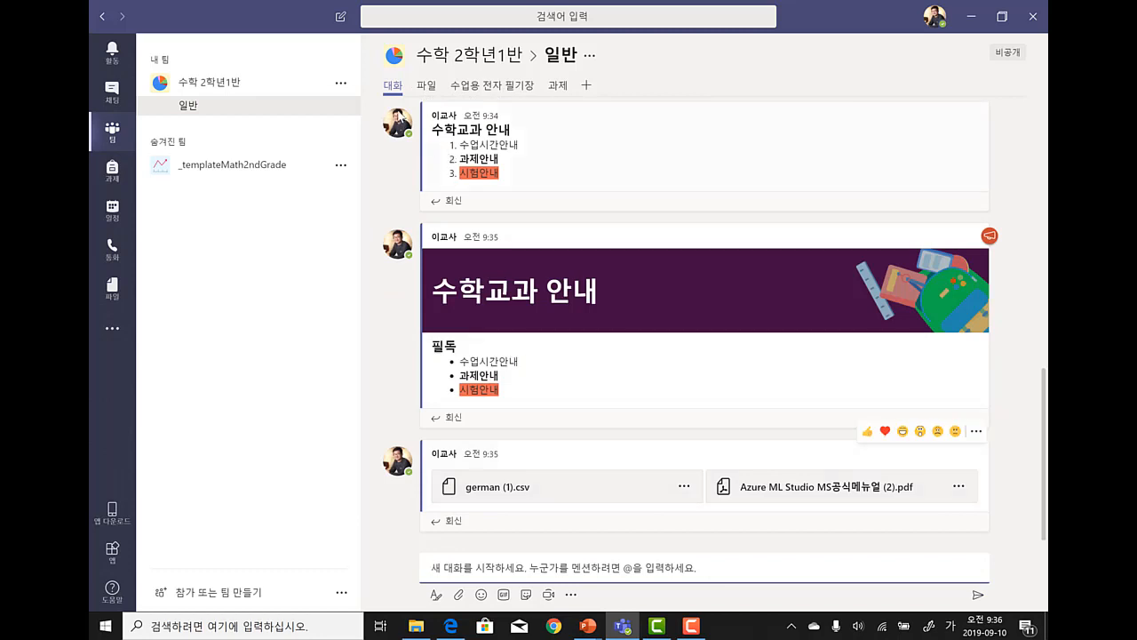
click(426, 86)
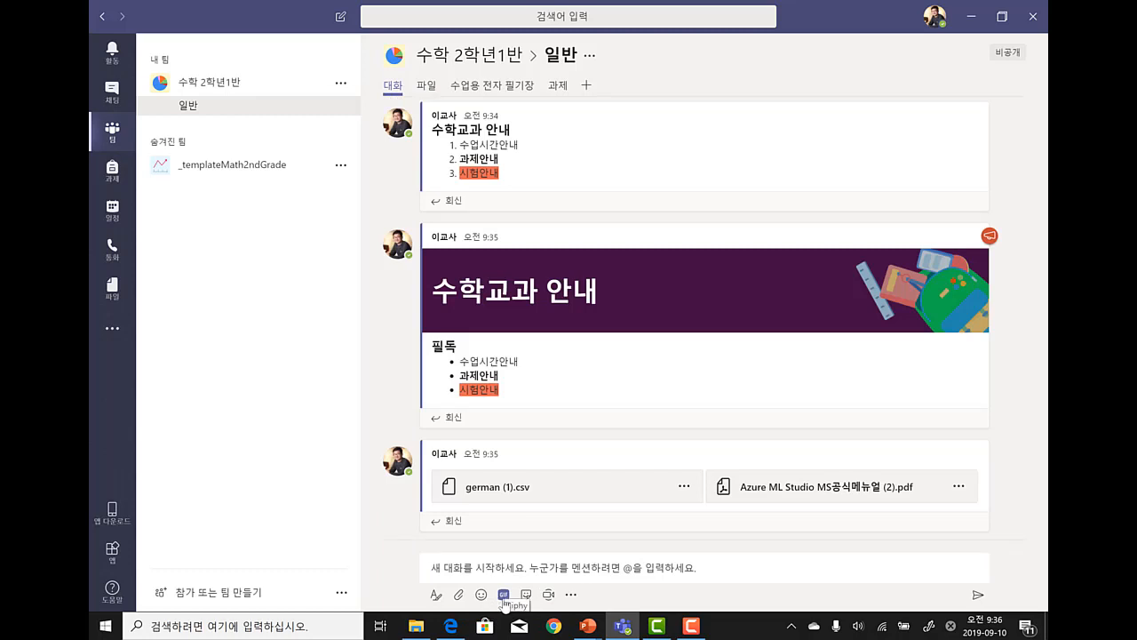
- Find the 밈 category in the sticker picker
click(503, 595)
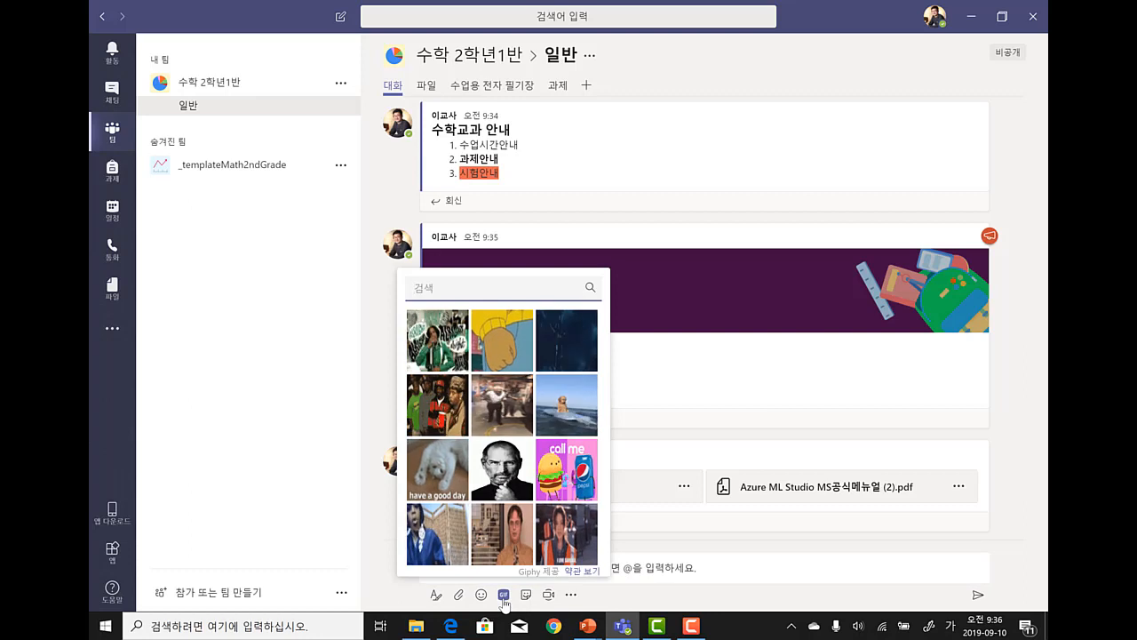
click(525, 600)
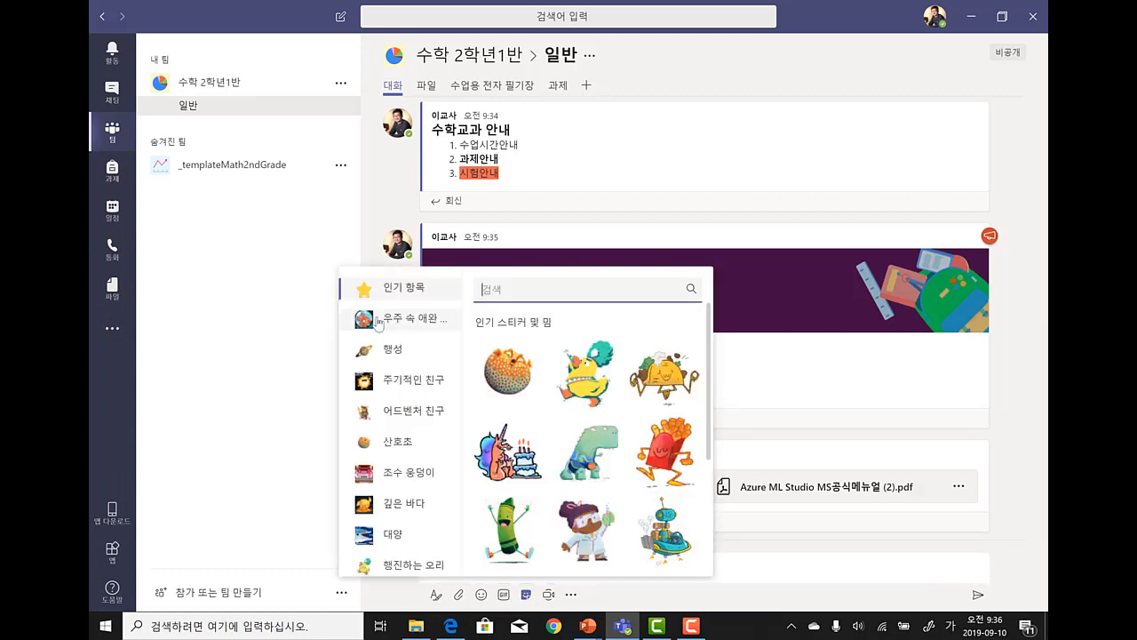
click(416, 384)
click(418, 408)
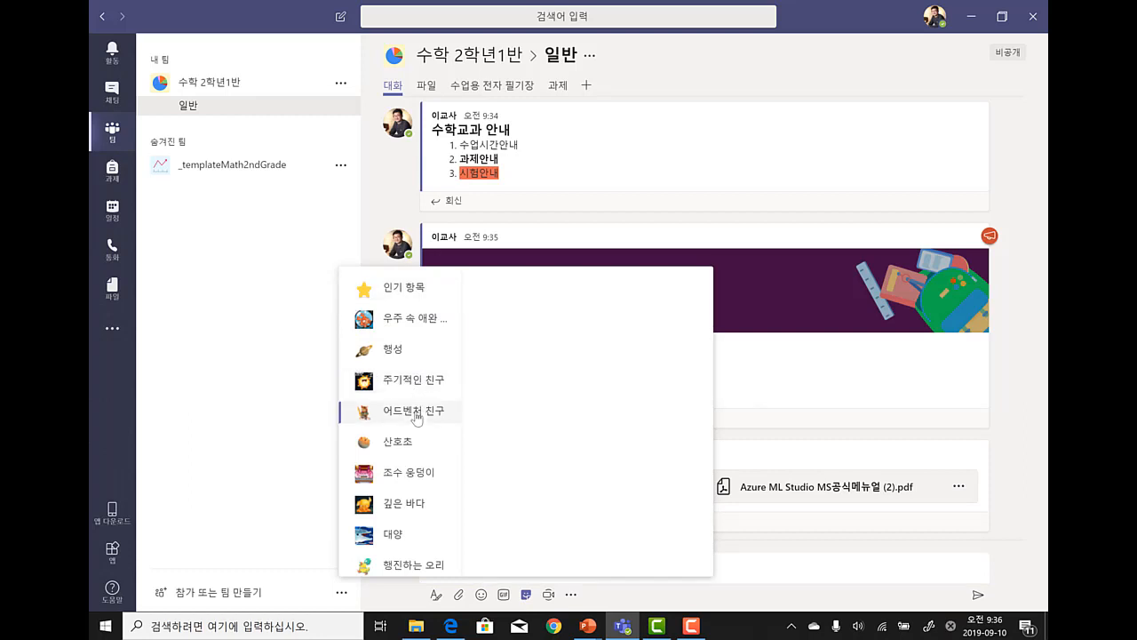
scroll(417, 415, down, 2)
scroll(415, 418, down, 6)
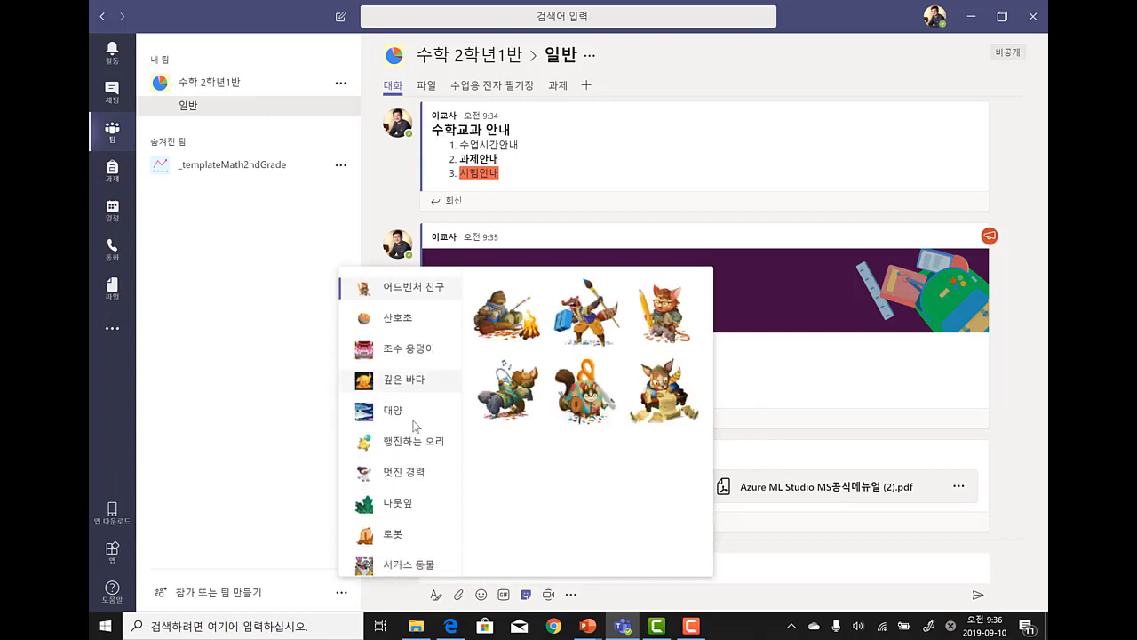
scroll(413, 431, down, 4)
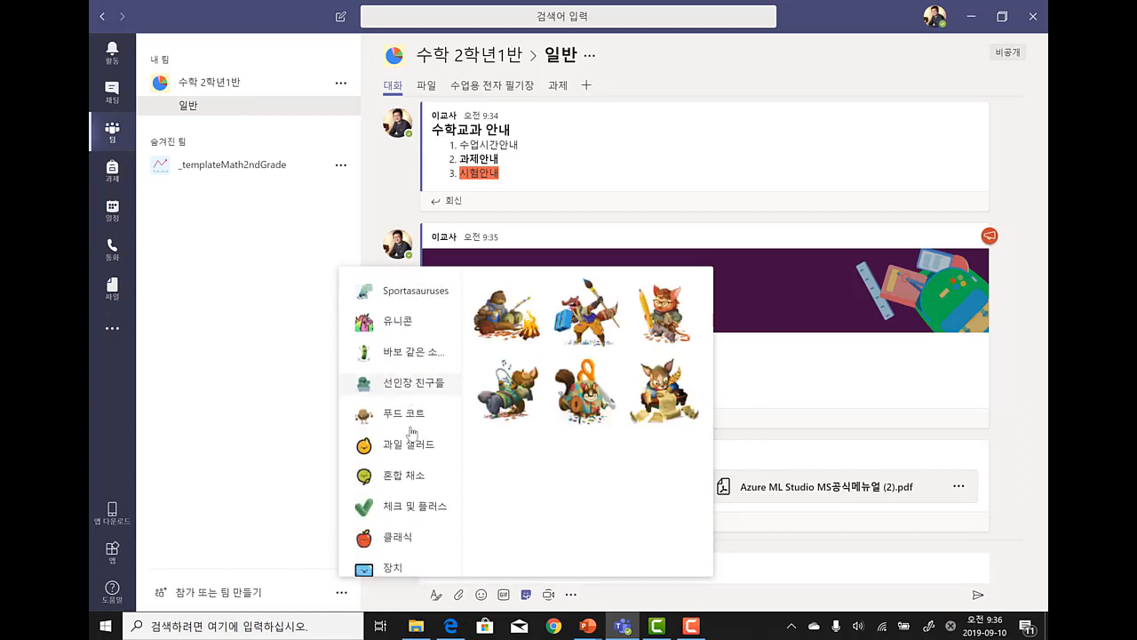
scroll(401, 524, down, 2)
click(402, 525)
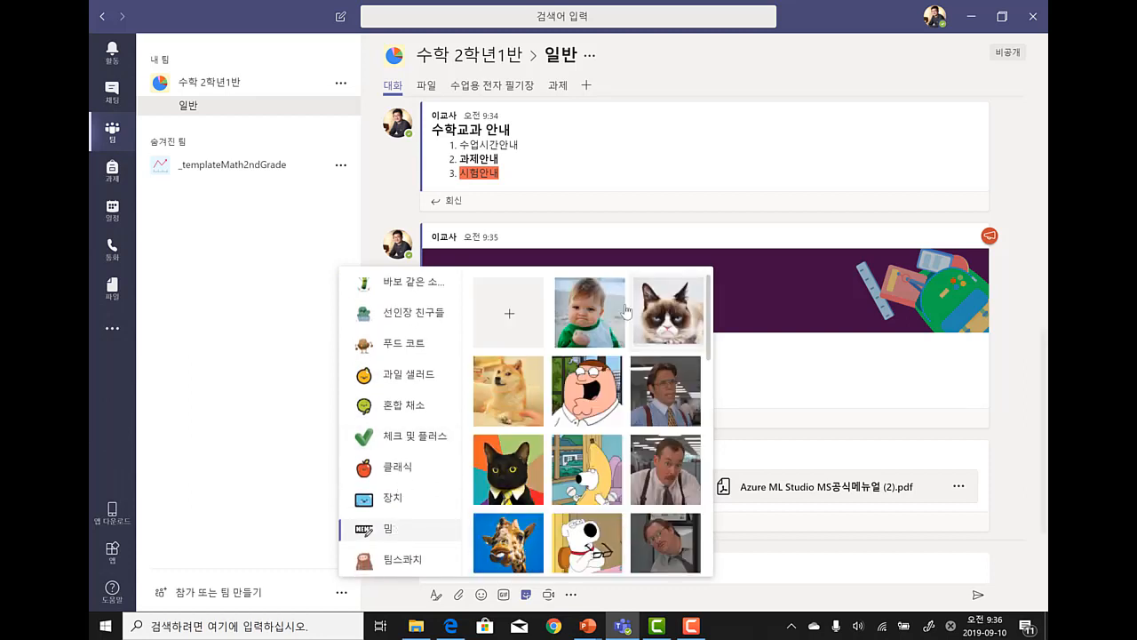
- Caption the Success Kid meme '어서와' and '수학은 처음이지?' and send it
click(590, 311)
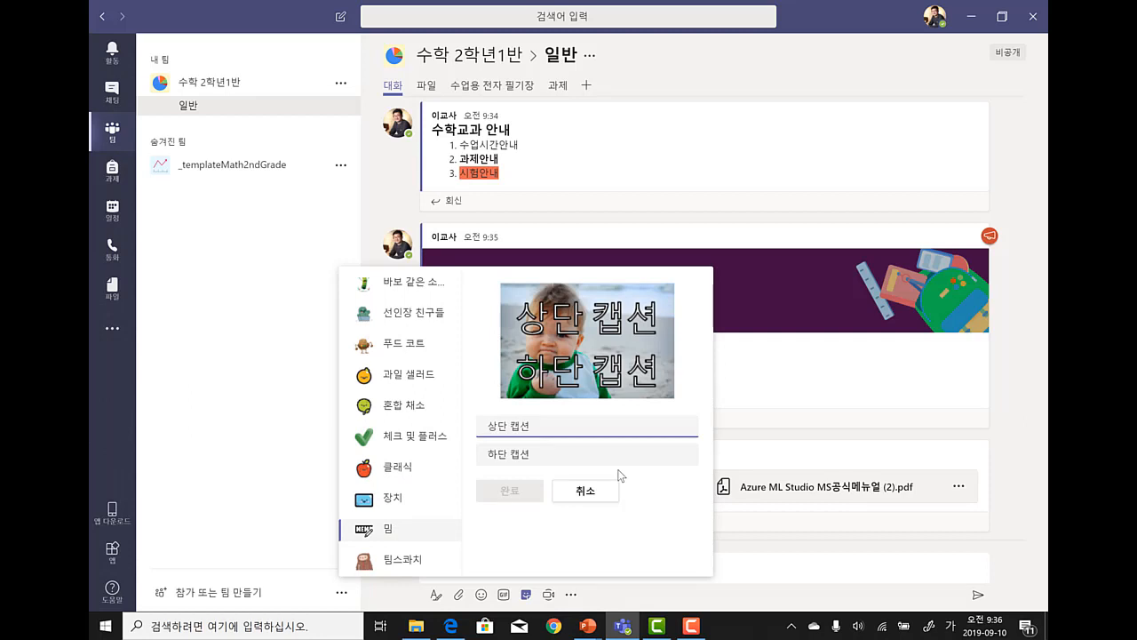
text(어서와)
key(Tab)
text(수학은 처음이지?)
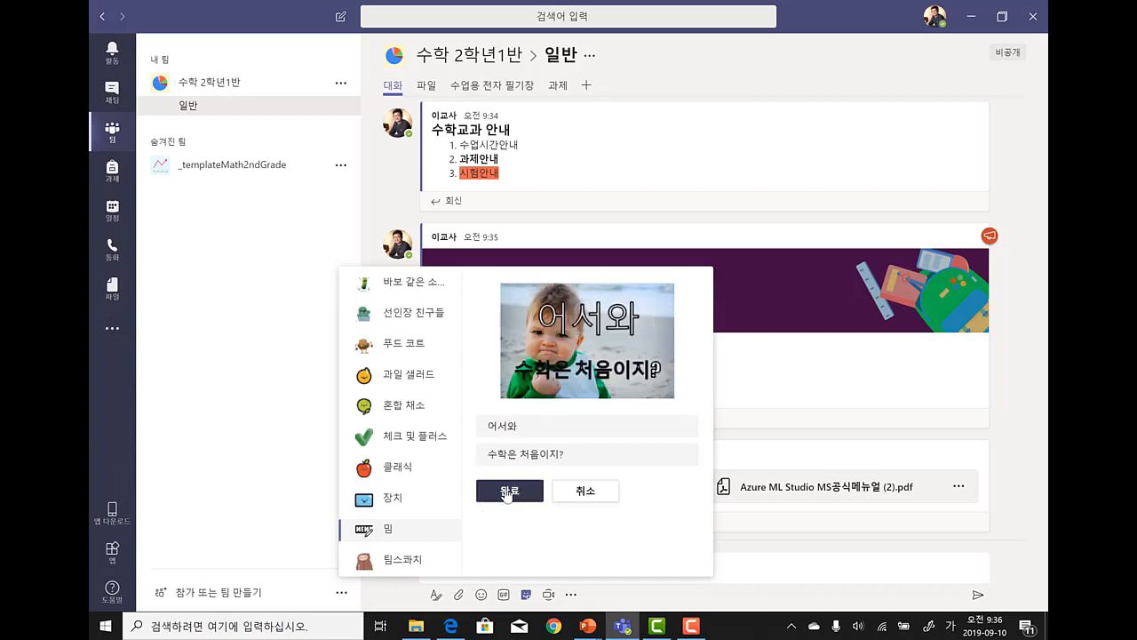
click(509, 490)
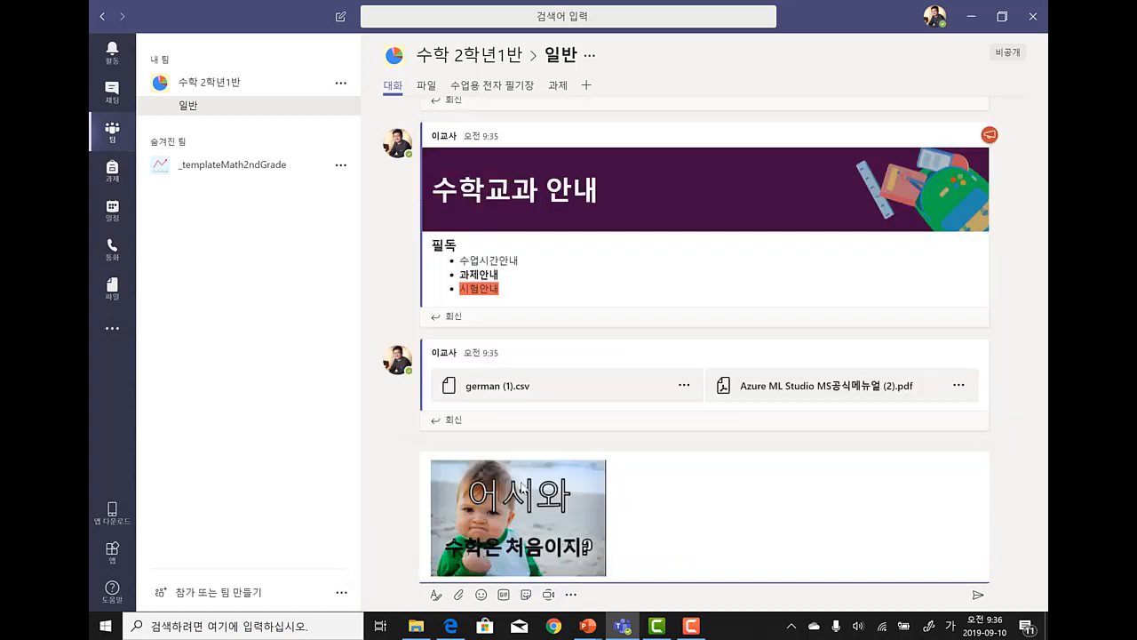
click(978, 595)
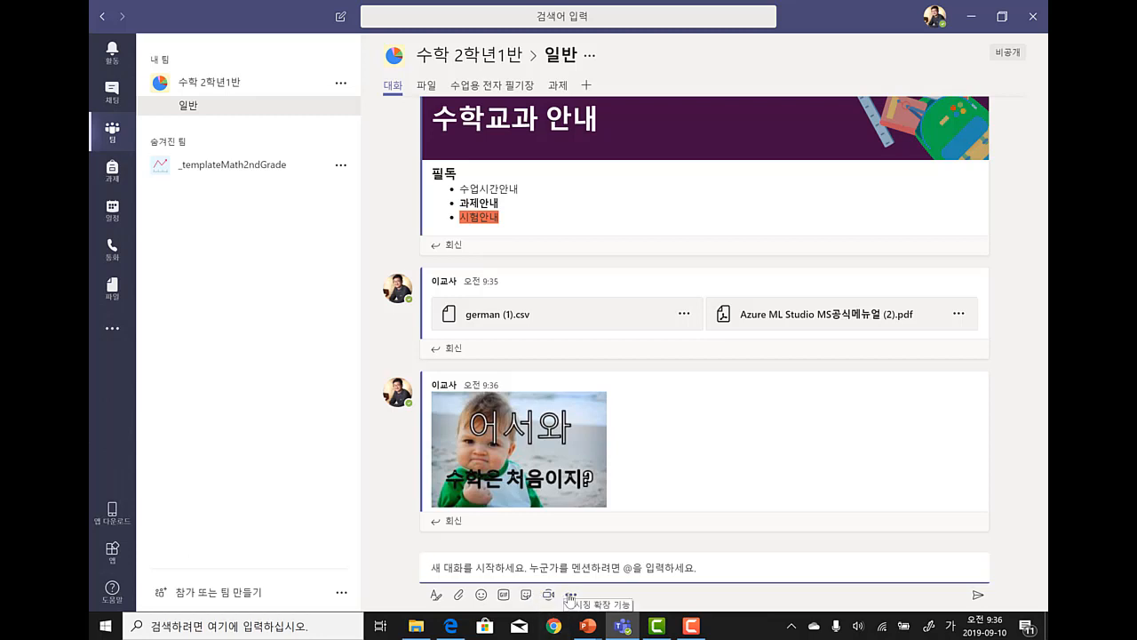
click(570, 597)
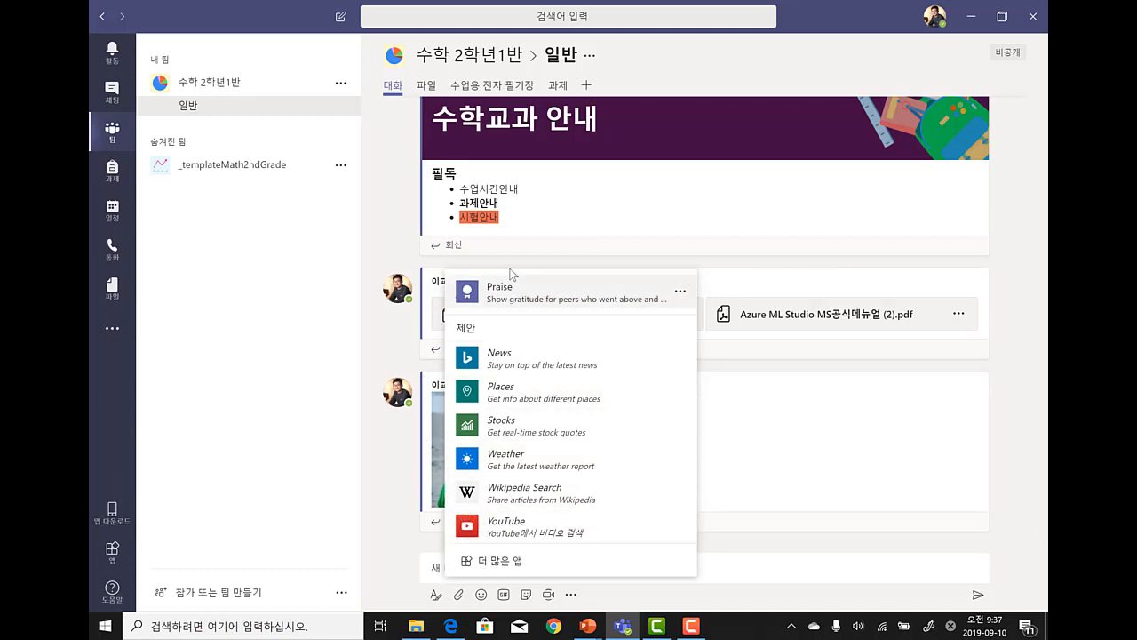
- Install the Weather app and post the 서울 weather card (25°C, 대체로 흐림)
click(532, 464)
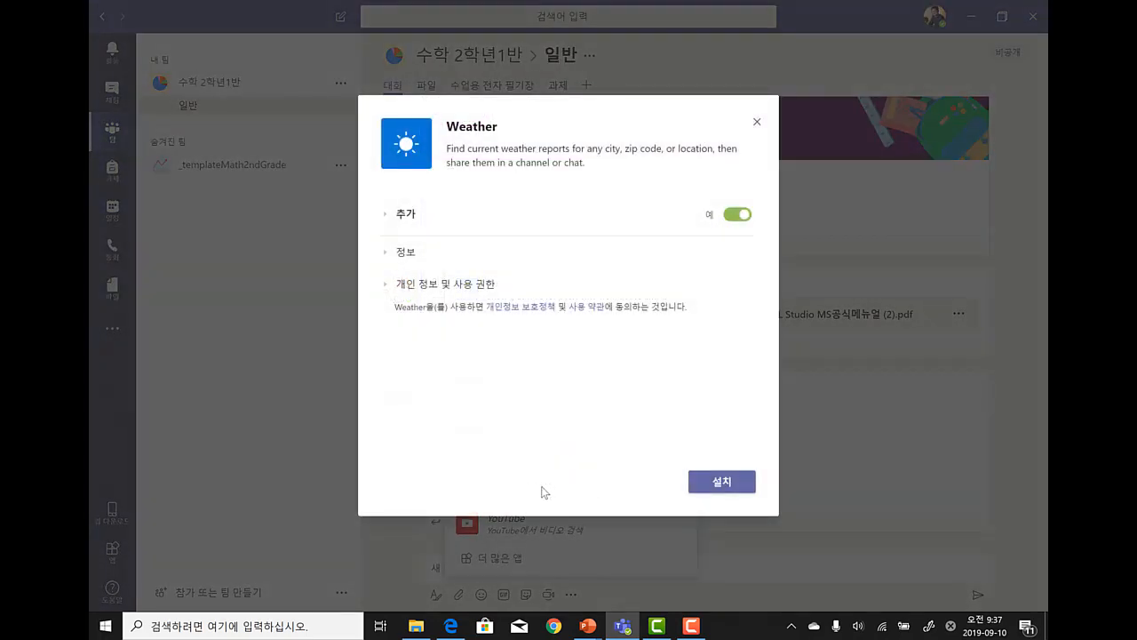
click(706, 480)
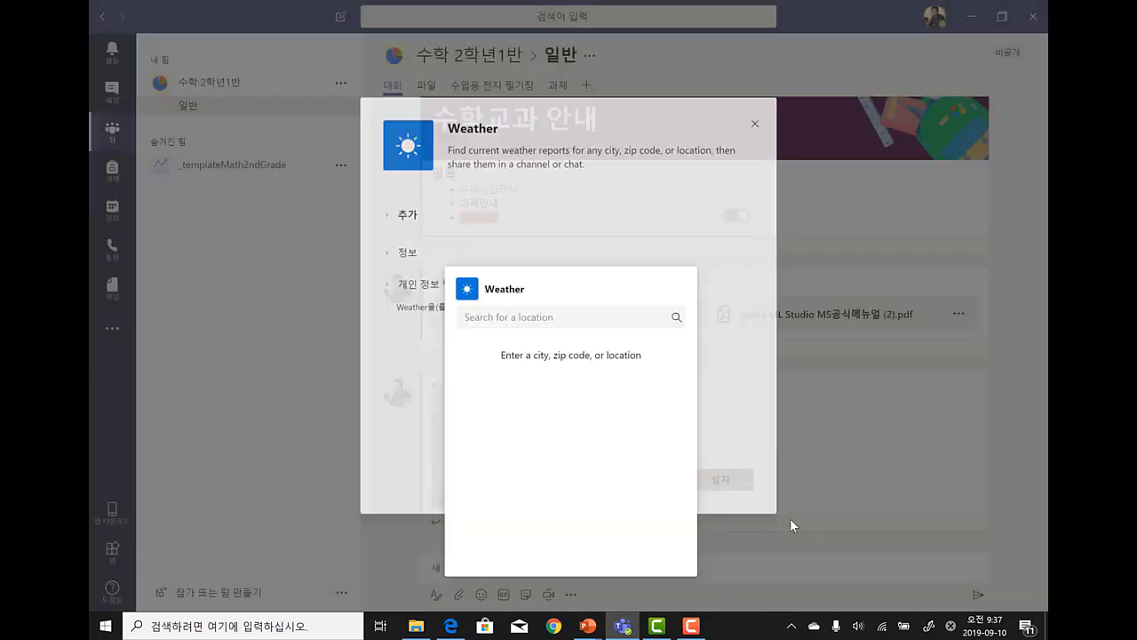
text(seoul)
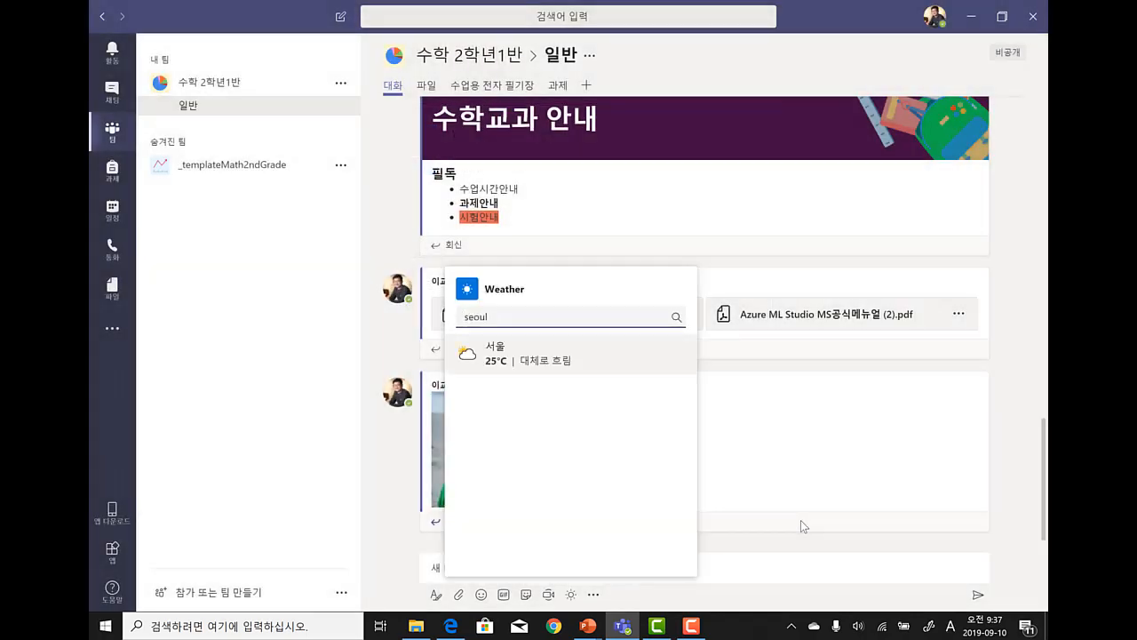
click(529, 374)
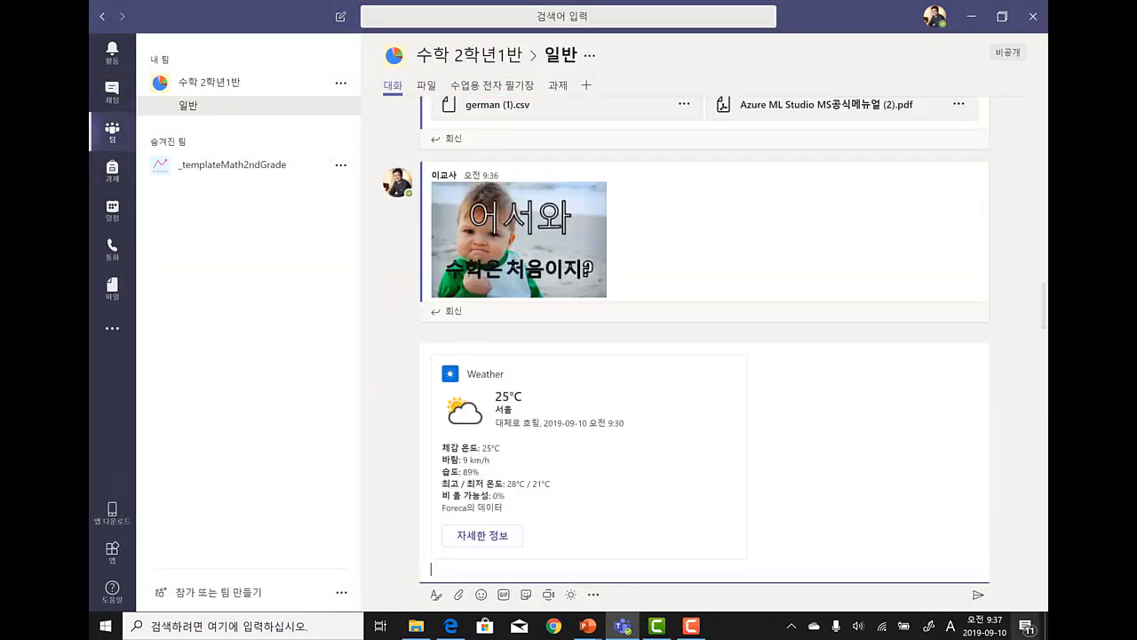
click(981, 597)
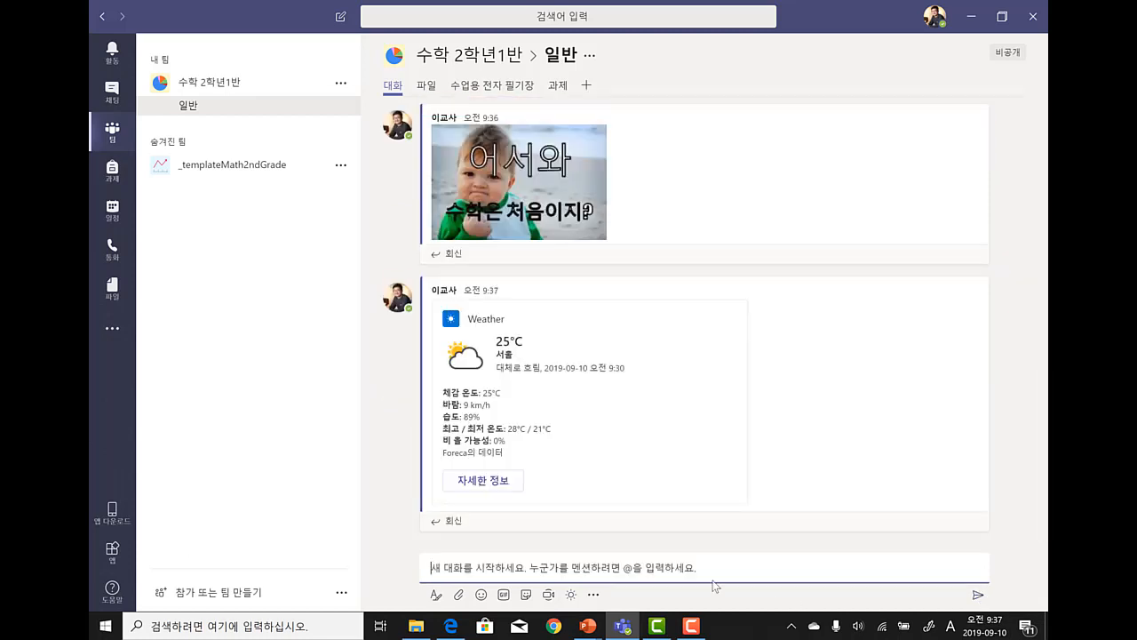
click(568, 596)
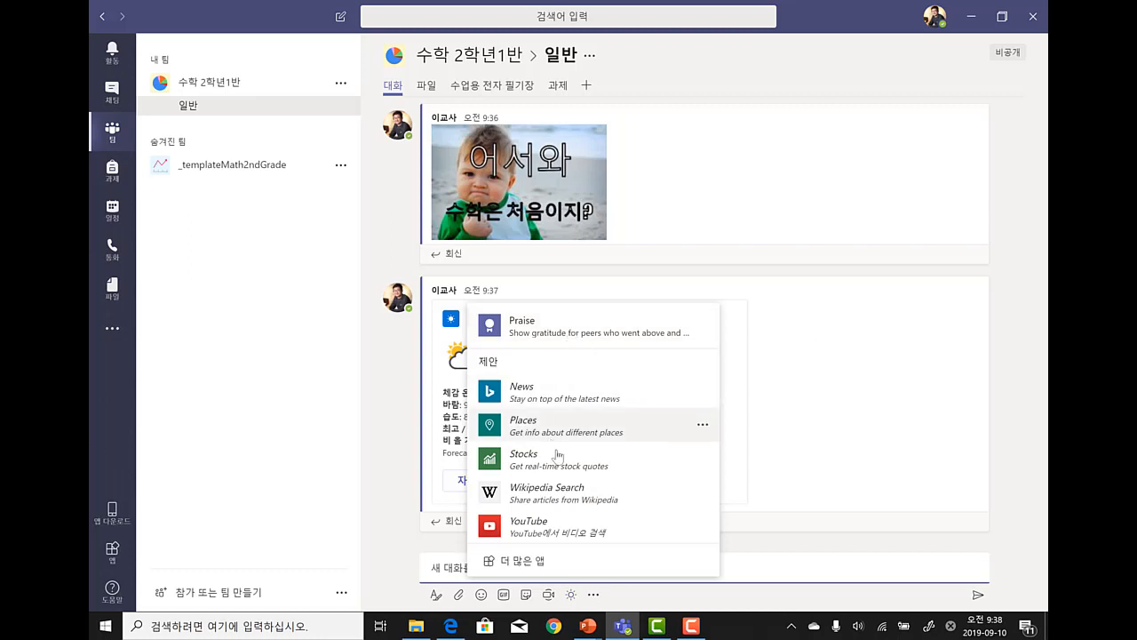
- Send the student a Praise with the 아카이버 badge and the note '학생을 칭찬합니다.'
click(575, 330)
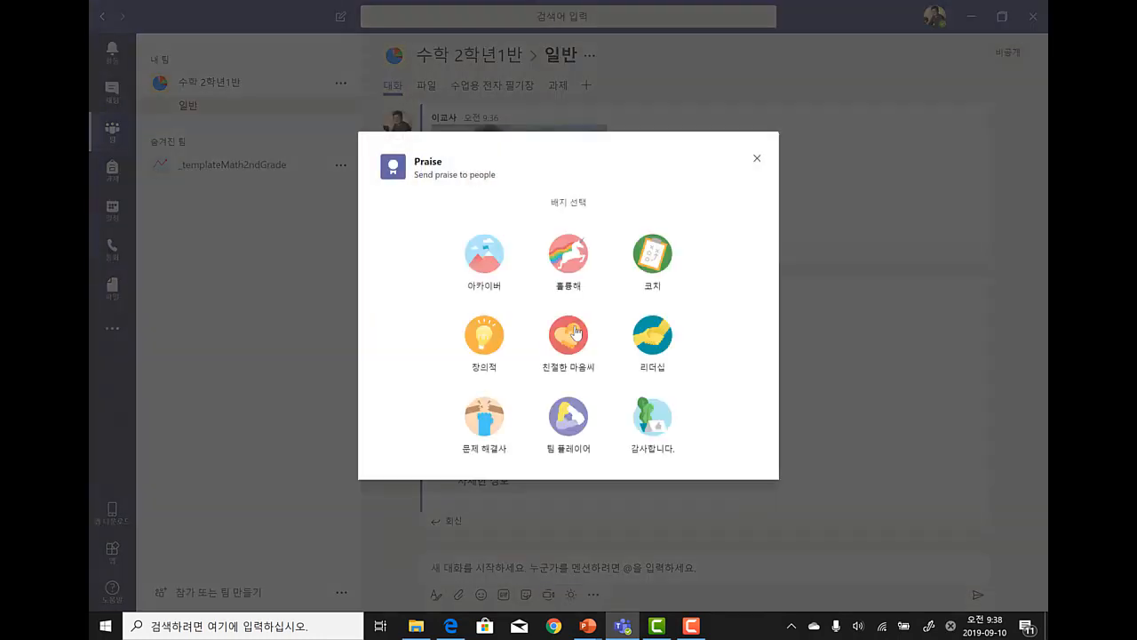
click(474, 262)
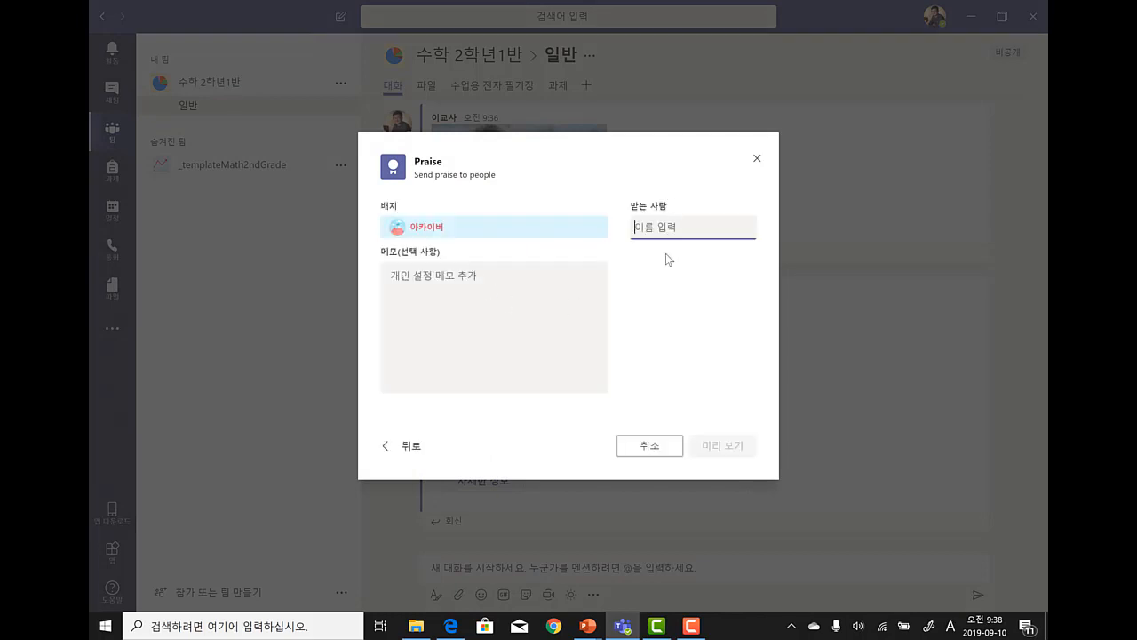
text(김하)
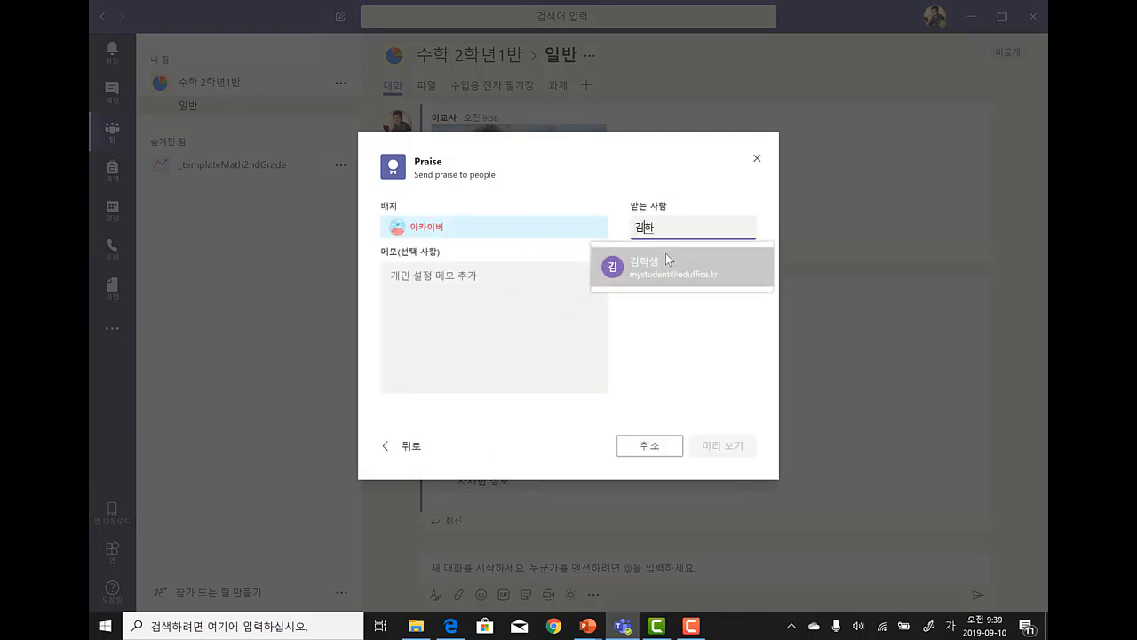
click(666, 255)
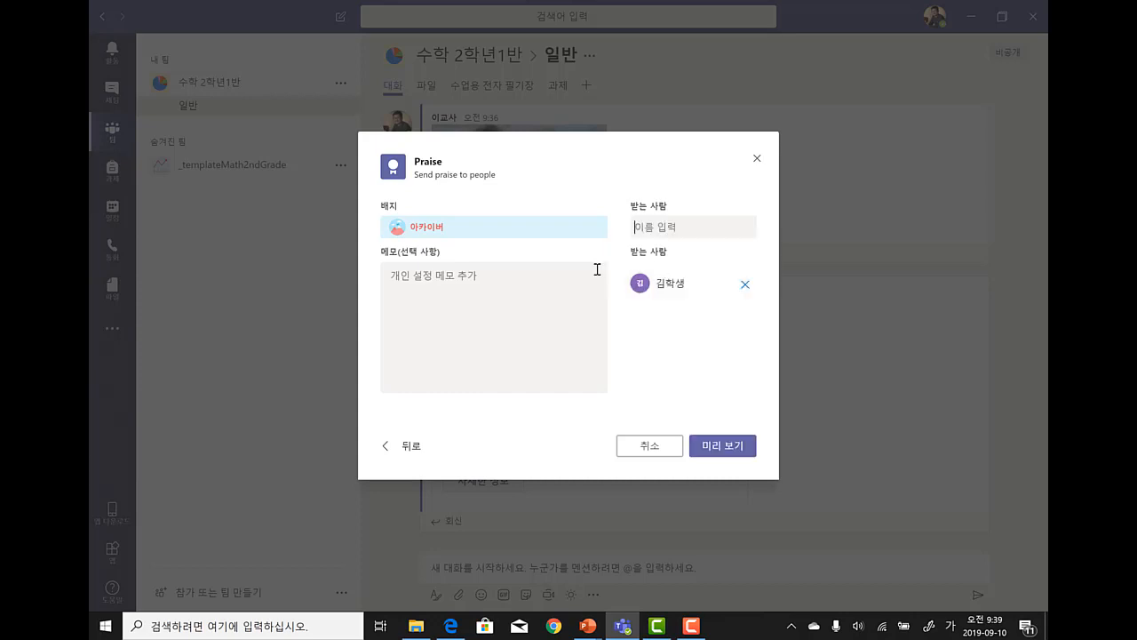
click(424, 279)
text(학생을 칭찬합니다.)
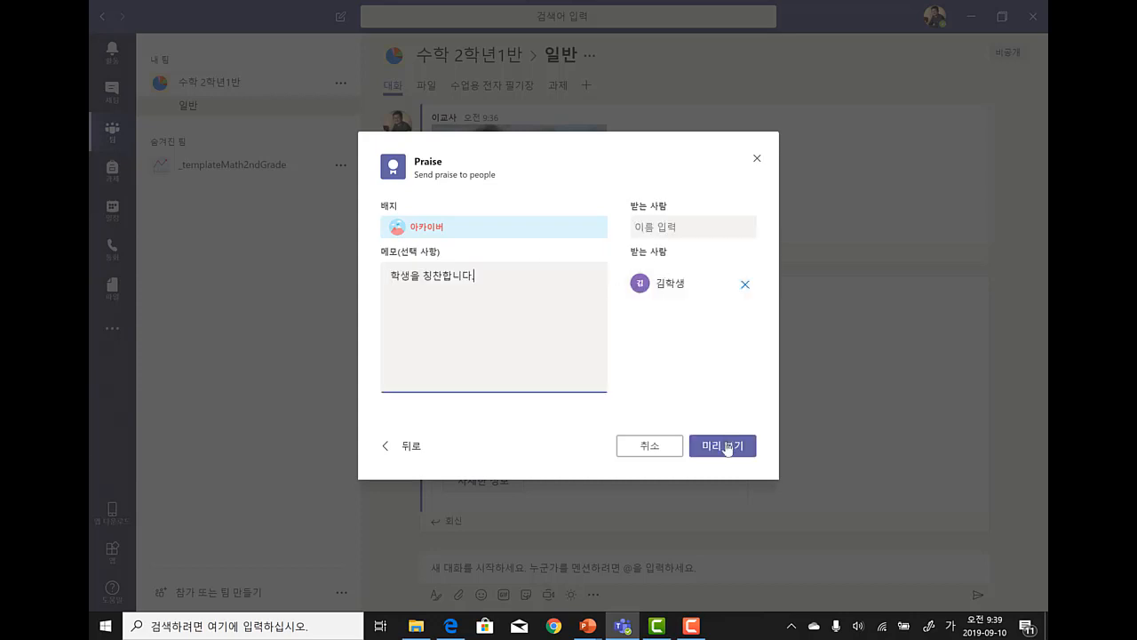
click(725, 447)
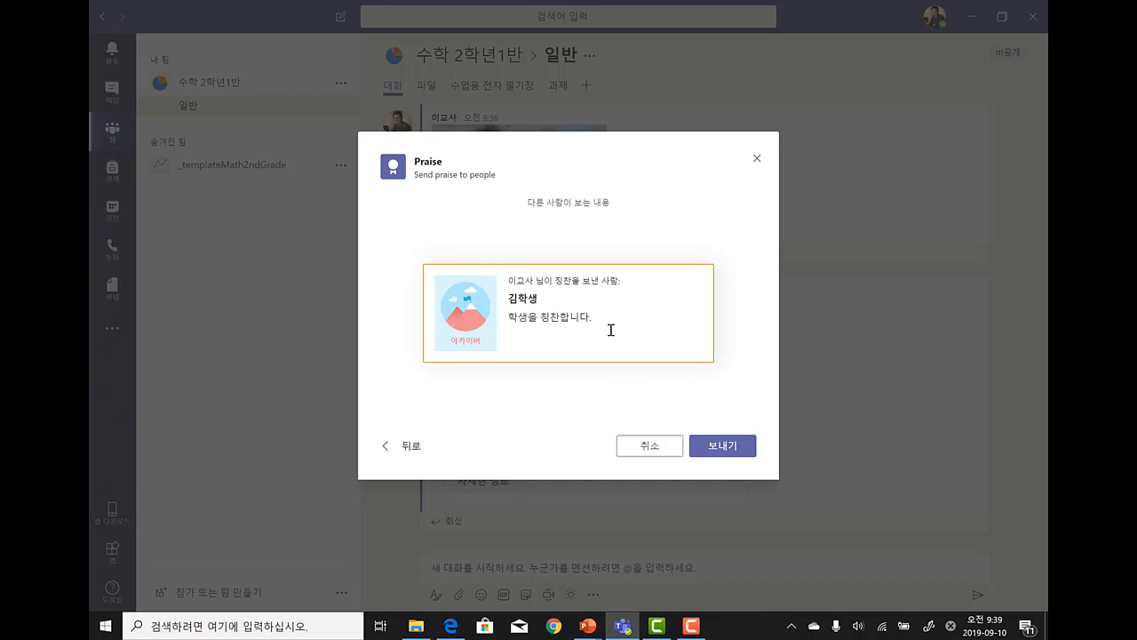
click(723, 446)
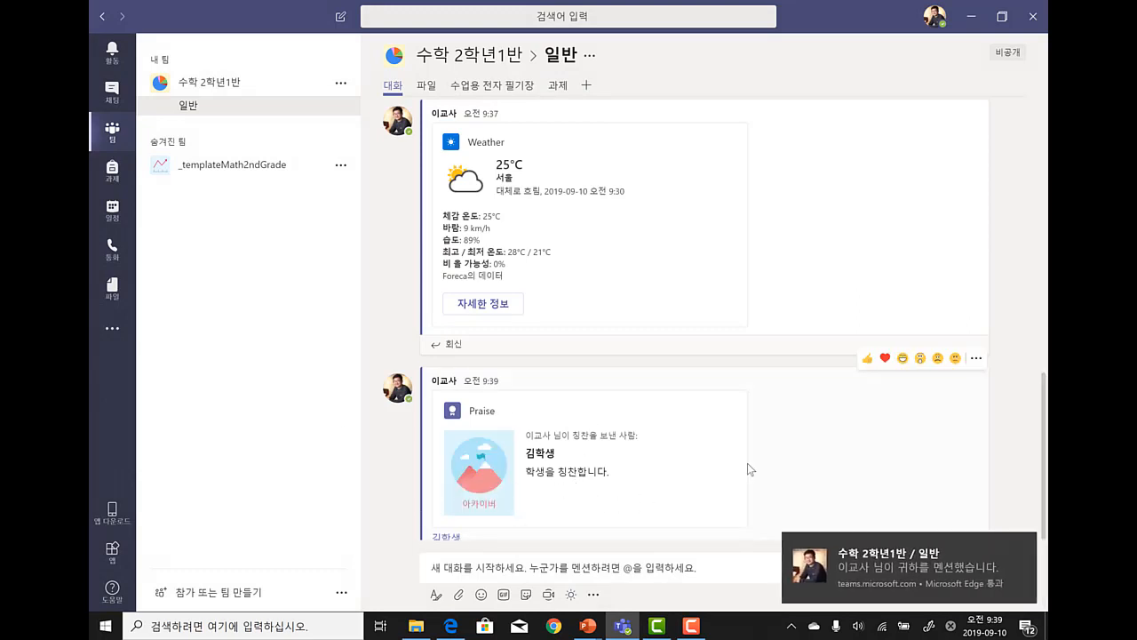
key(alt+Tab)
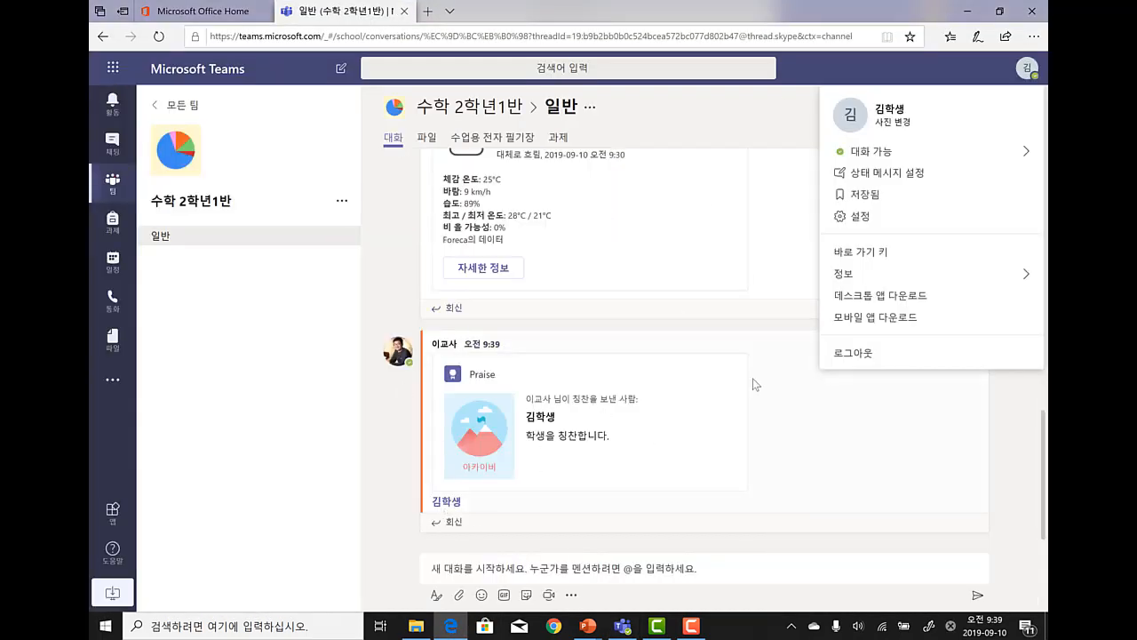
click(380, 435)
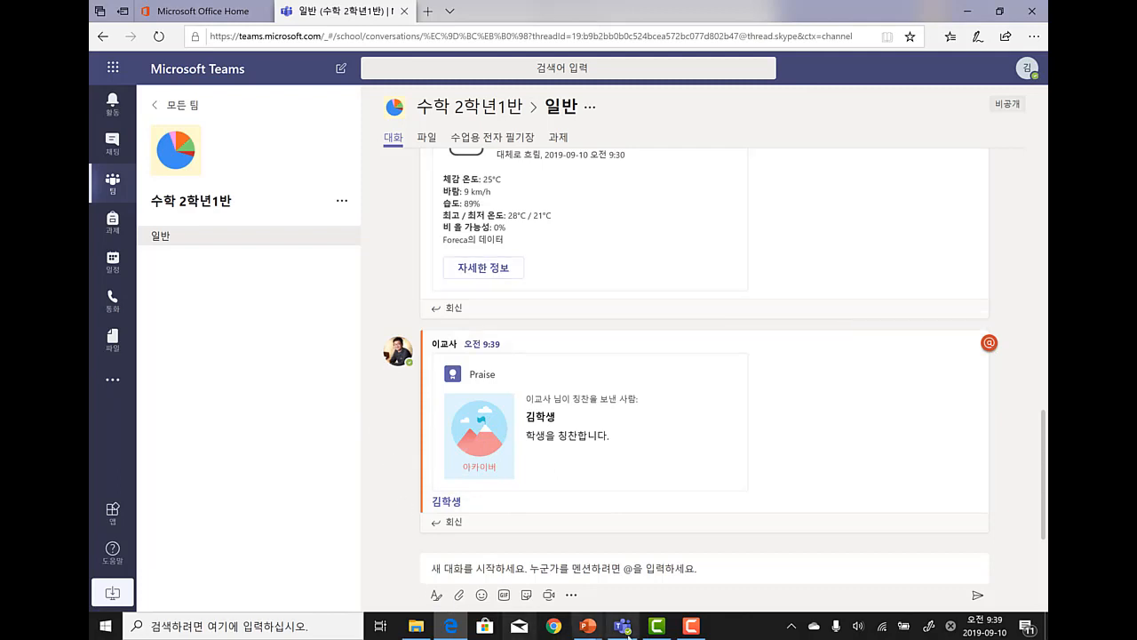
click(622, 625)
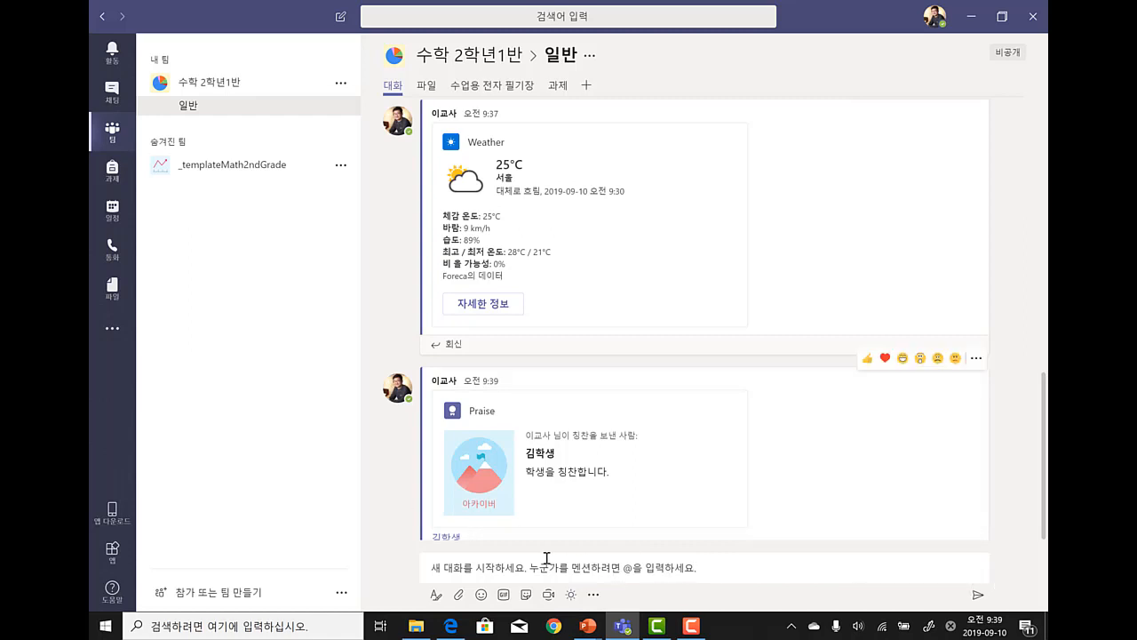
click(435, 594)
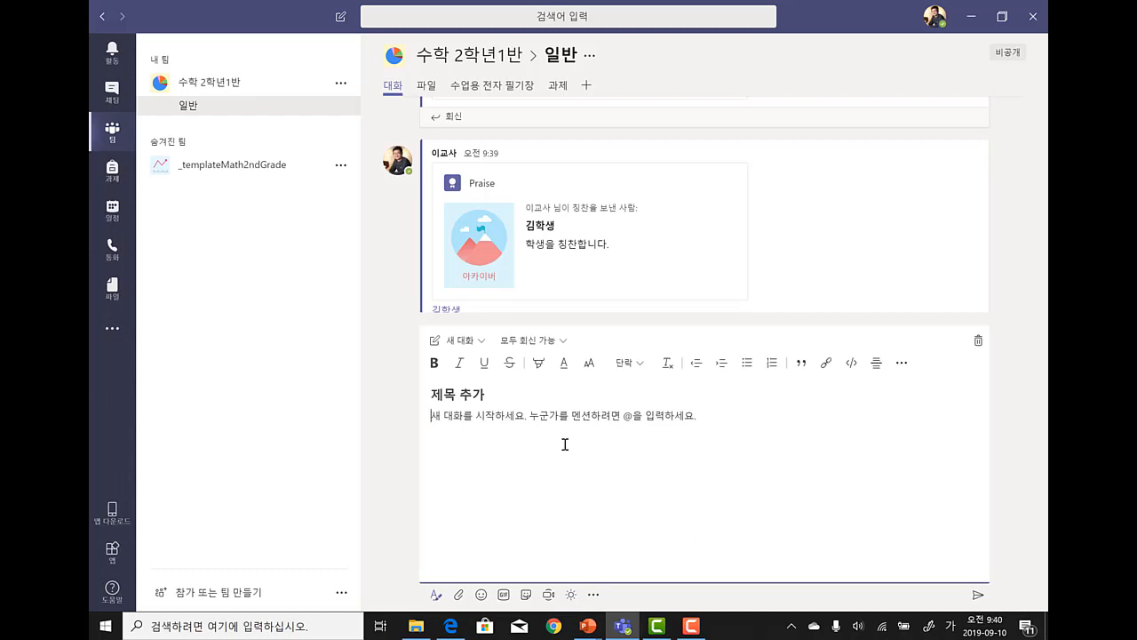
click(1008, 418)
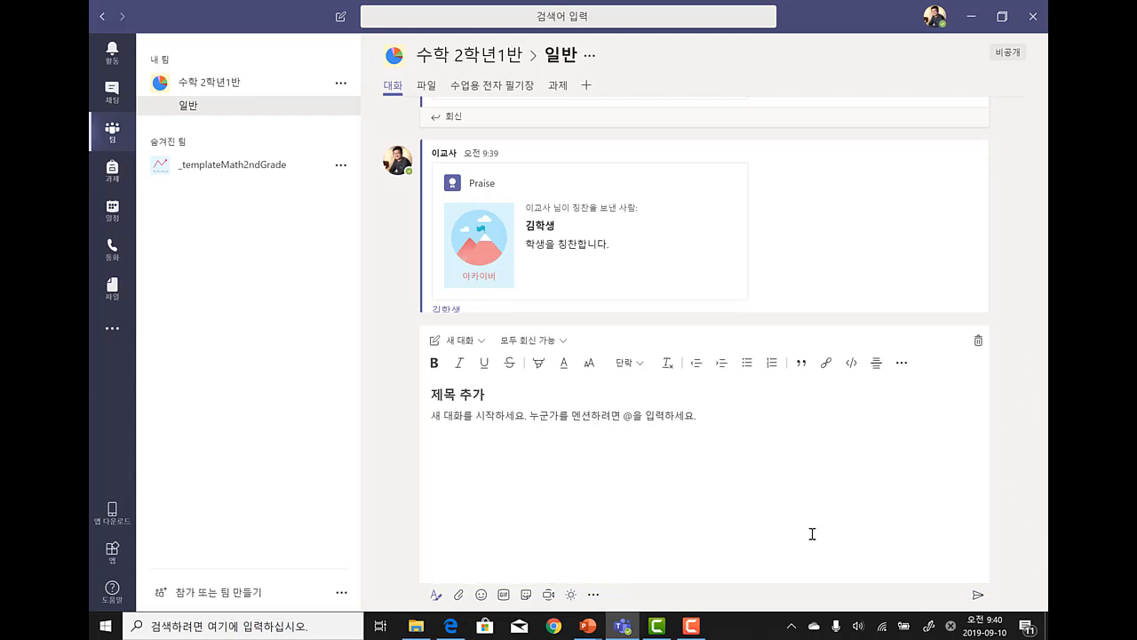
click(435, 596)
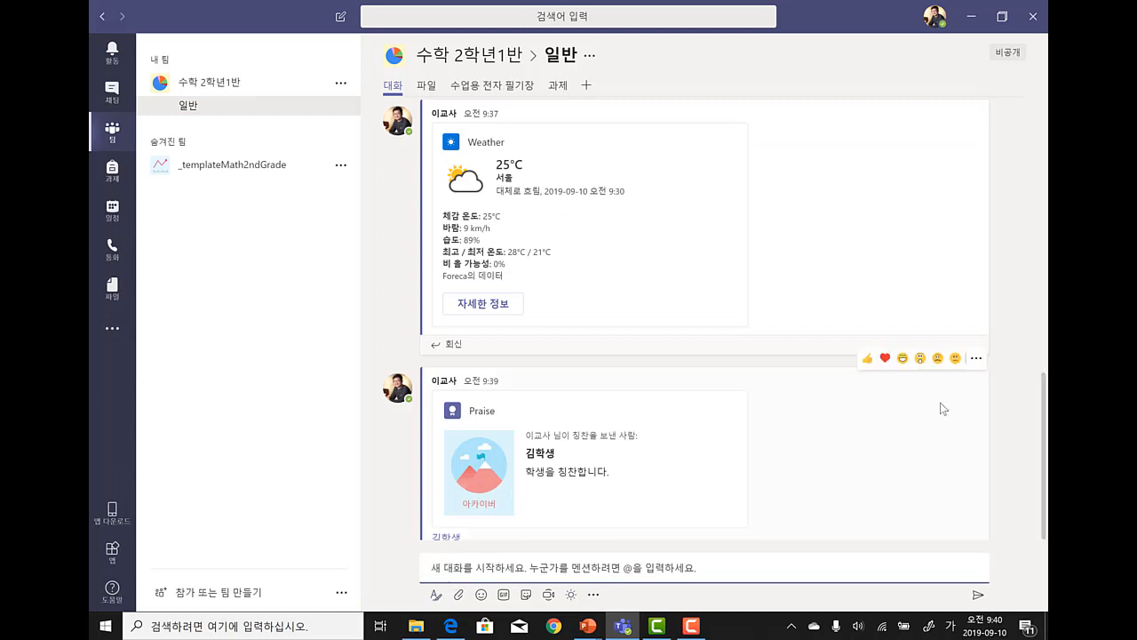
- Review the thread and select text in the 9:34 post's heading, keeping the 9:35 post in edit mode
scroll(1037, 393, up, 5)
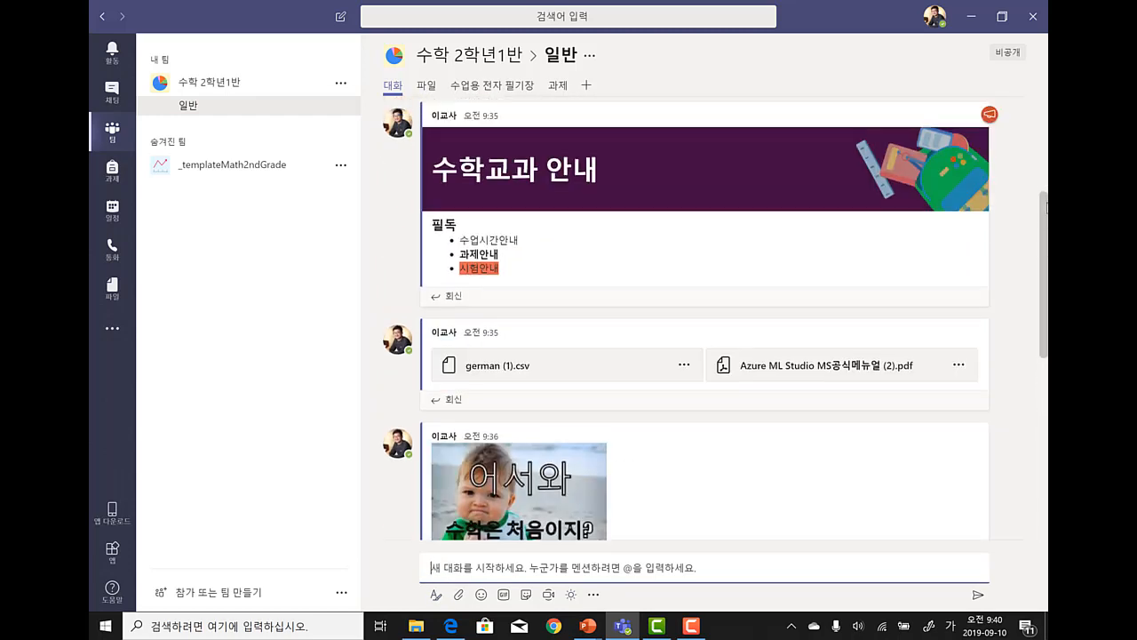
scroll(716, 318, up, 5)
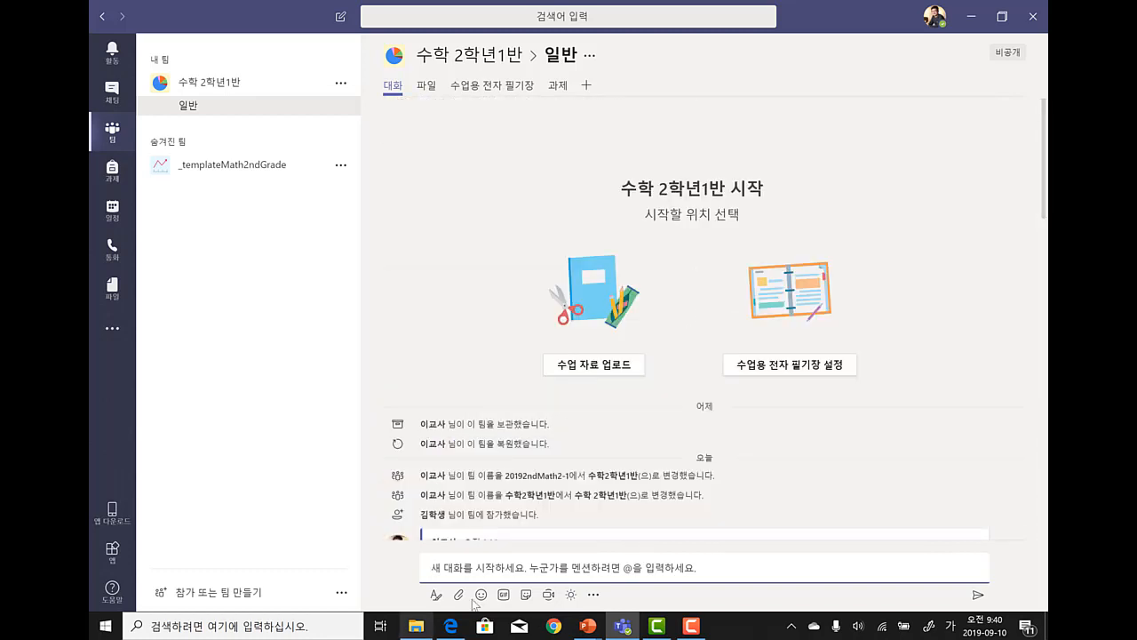
scroll(512, 460, down, 3)
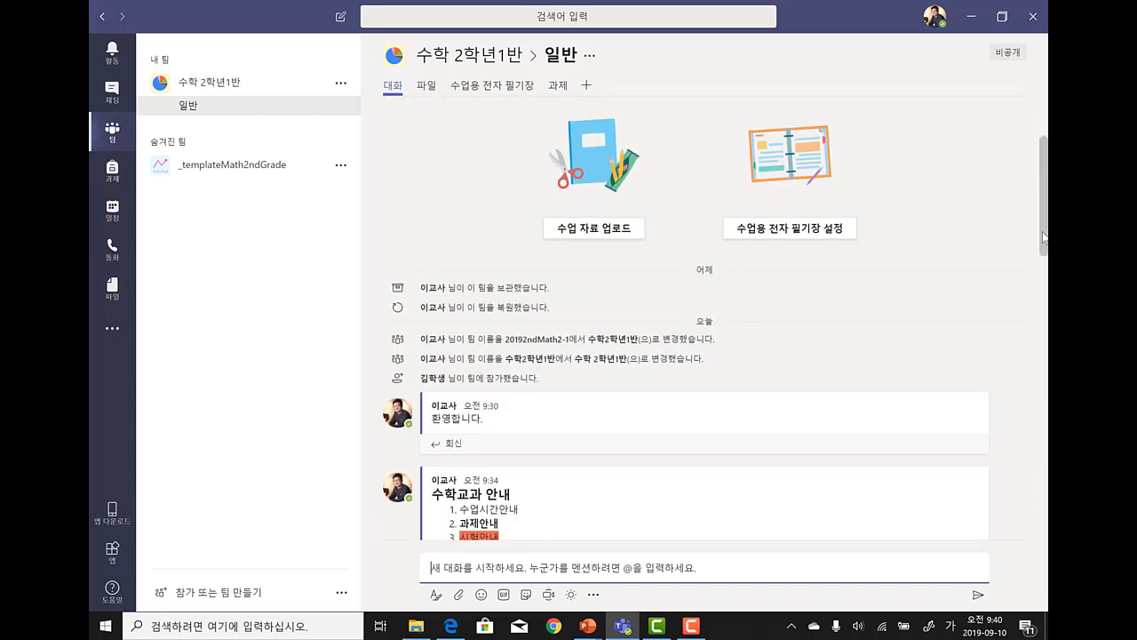
mouse_move(479, 407)
scroll(1045, 216, down, 1)
drag(1045, 216, 1047, 271)
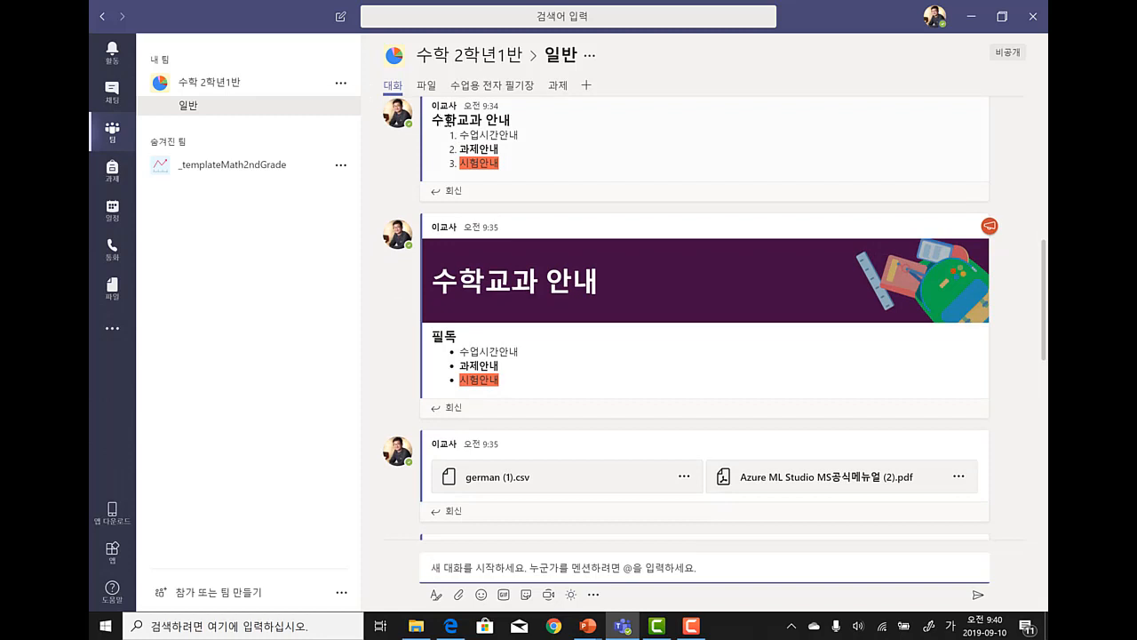
drag(445, 119, 504, 148)
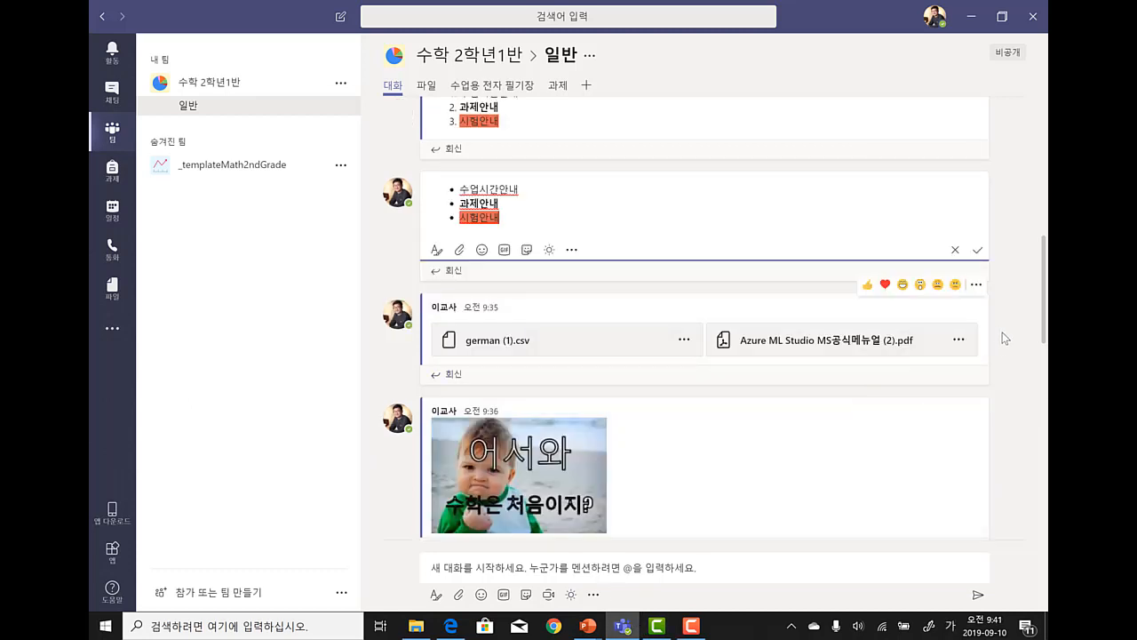
scroll(1009, 355, up, 2)
scroll(1016, 374, up, 4)
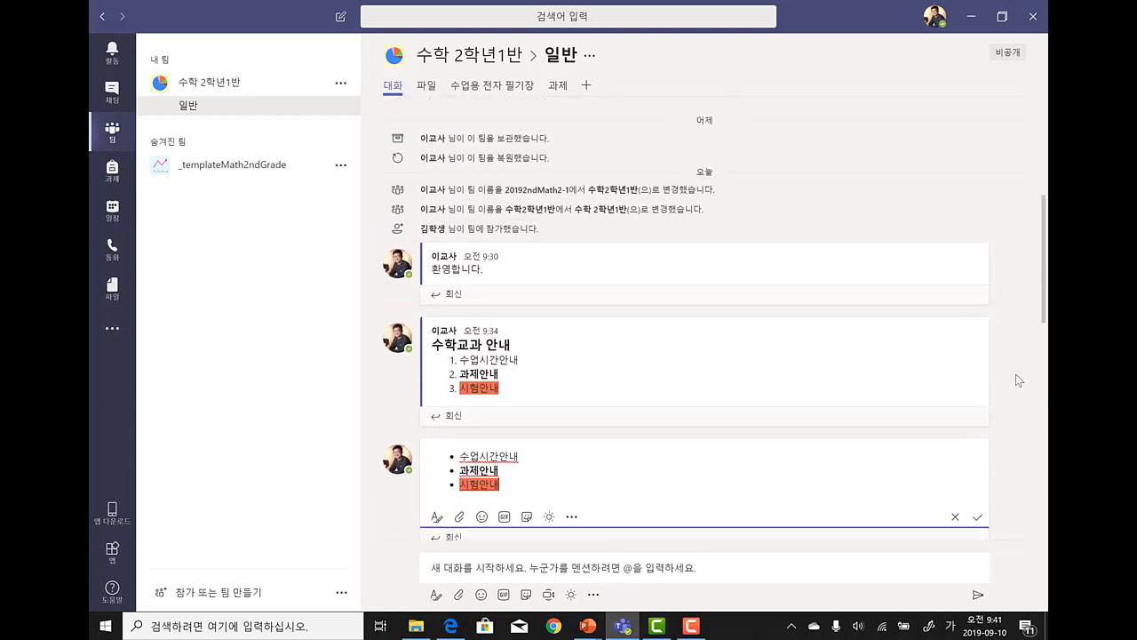
scroll(1016, 375, down, 10)
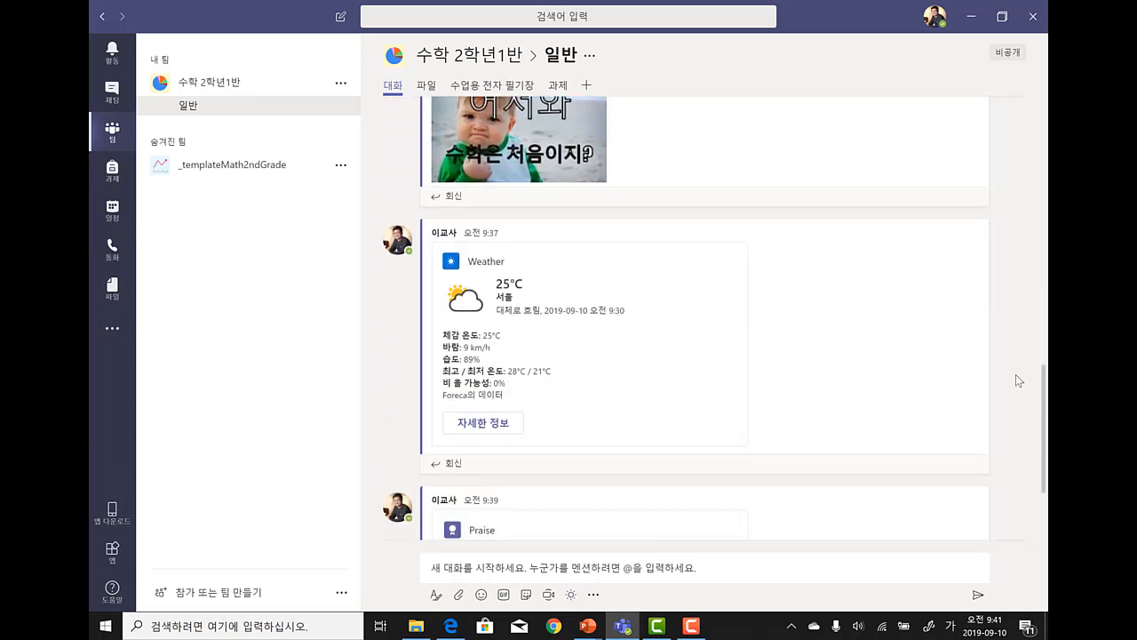
scroll(1015, 374, down, 2)
scroll(1015, 376, up, 5)
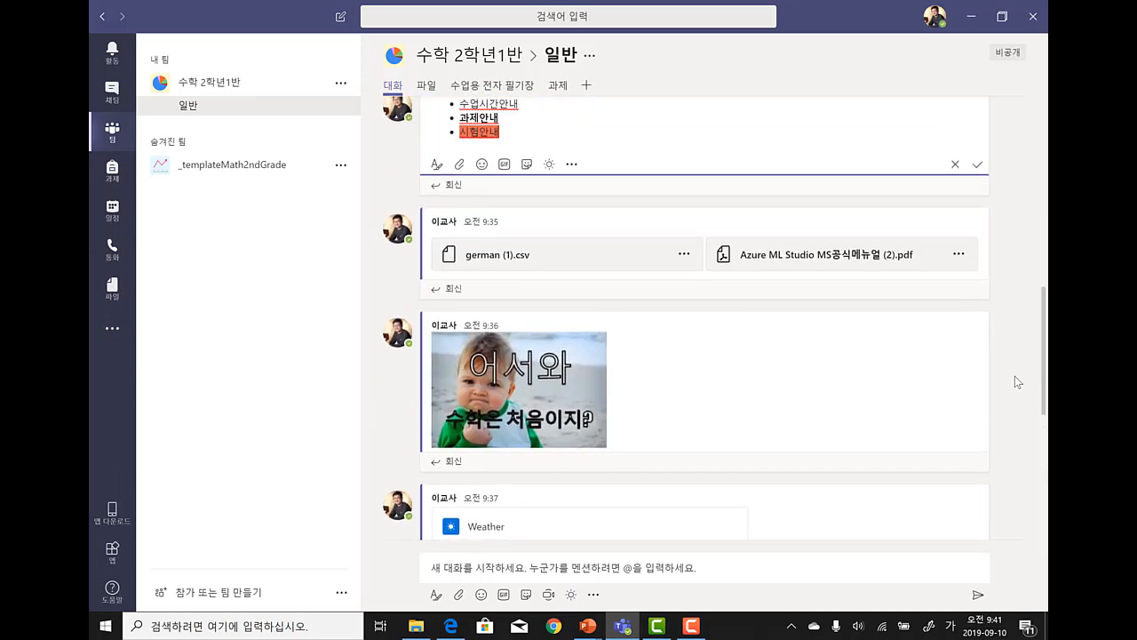
scroll(1015, 376, up, 4)
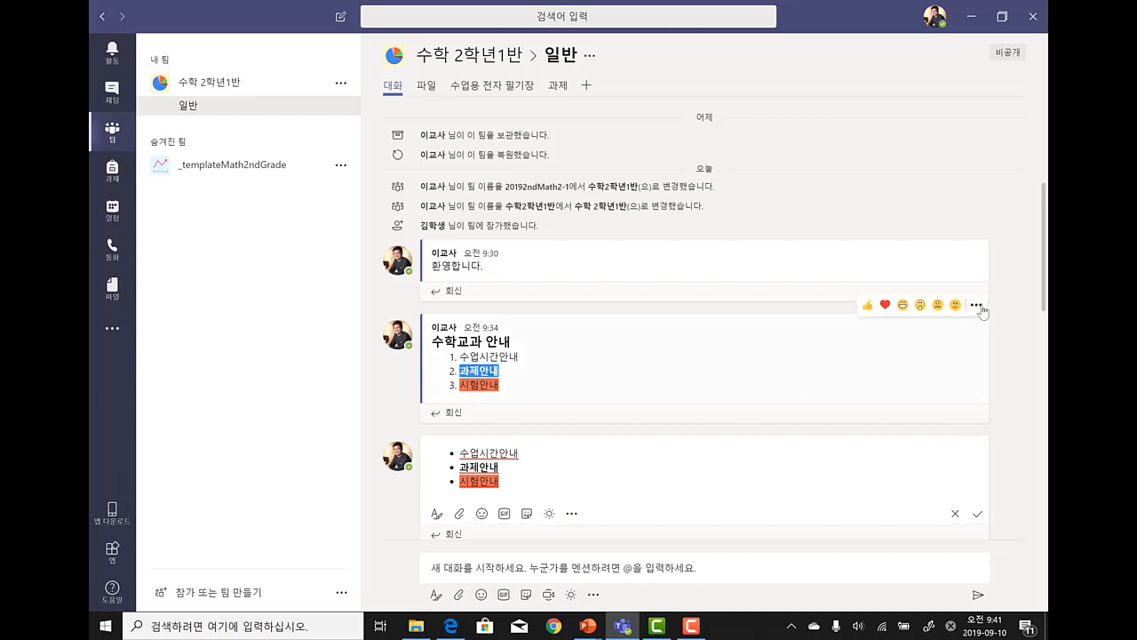
- Edit the 9:34 subject guide post into a 수학교과 공지 announcement and bring up the illustration banners
click(976, 305)
click(1007, 363)
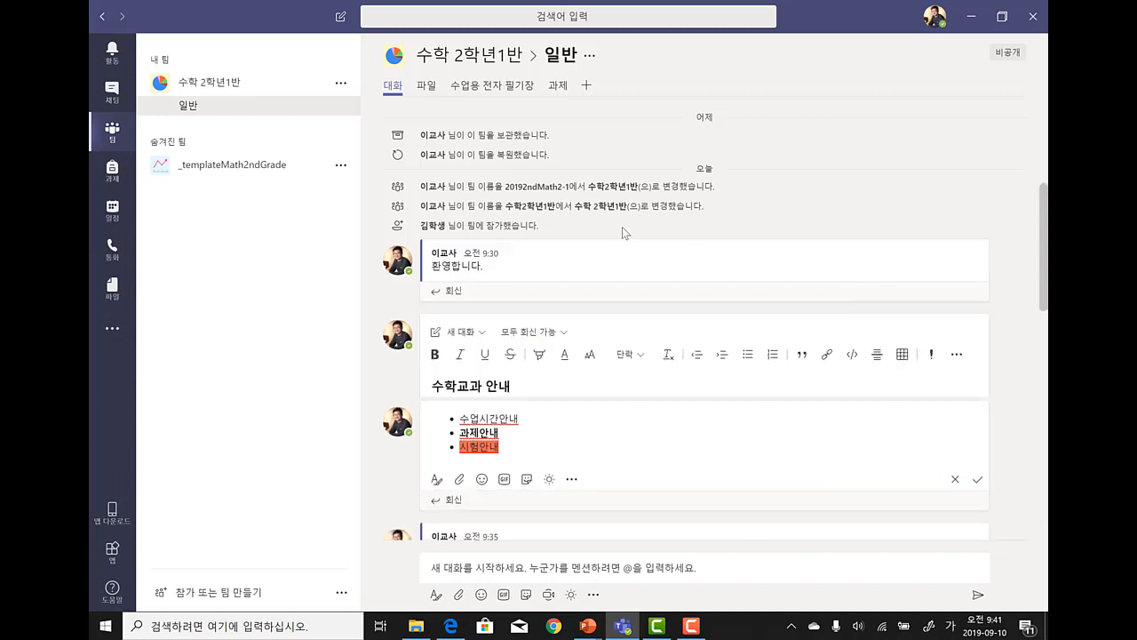
click(485, 277)
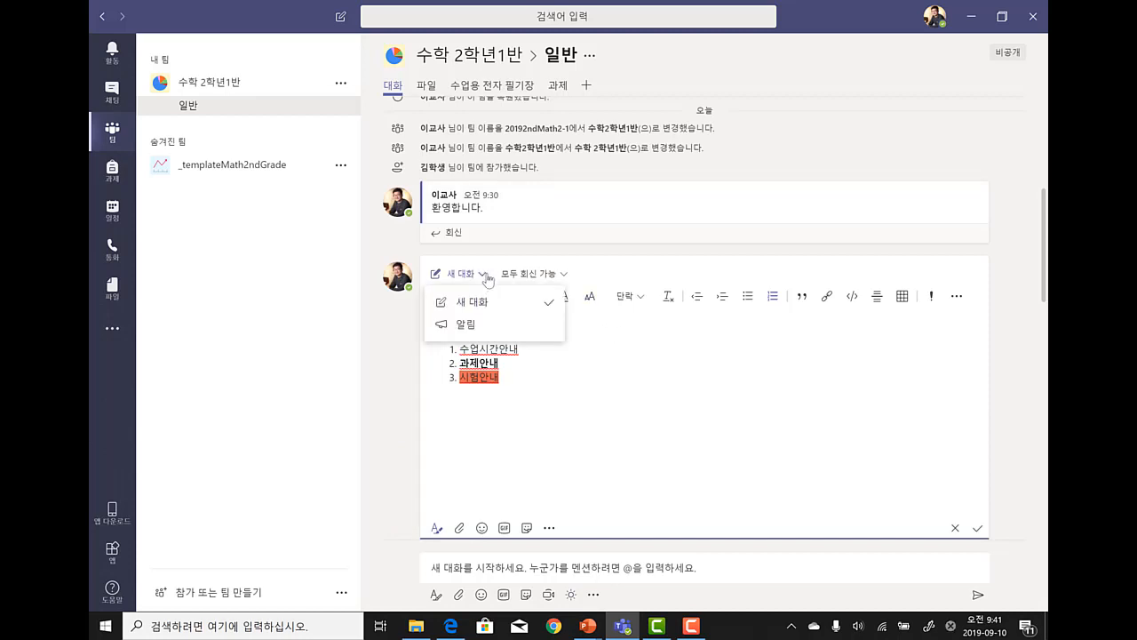
click(464, 324)
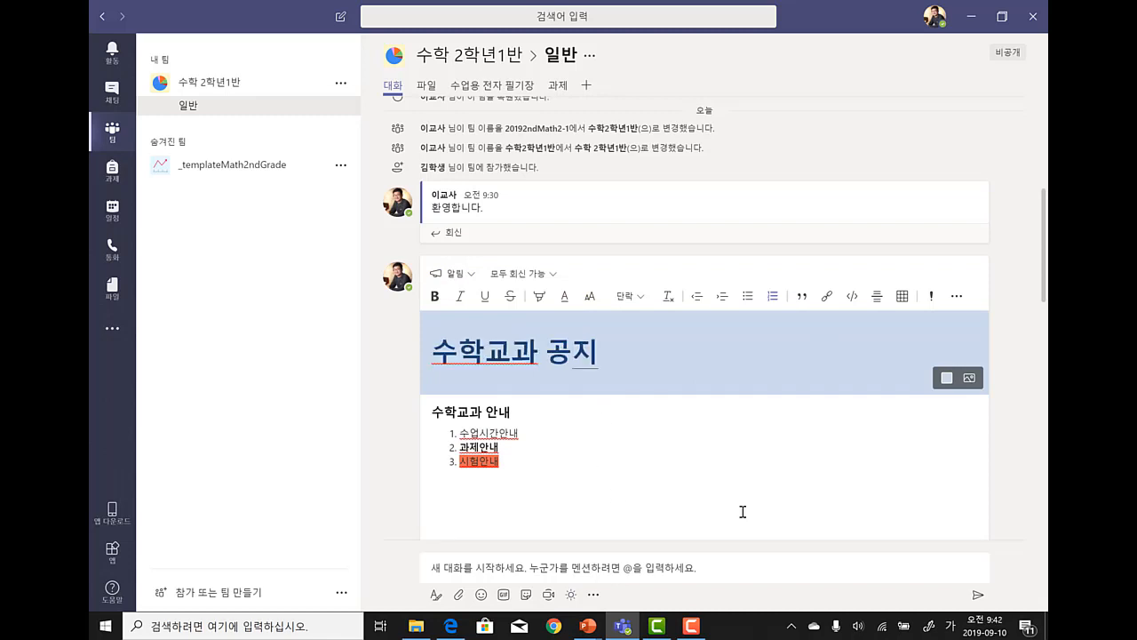
click(971, 380)
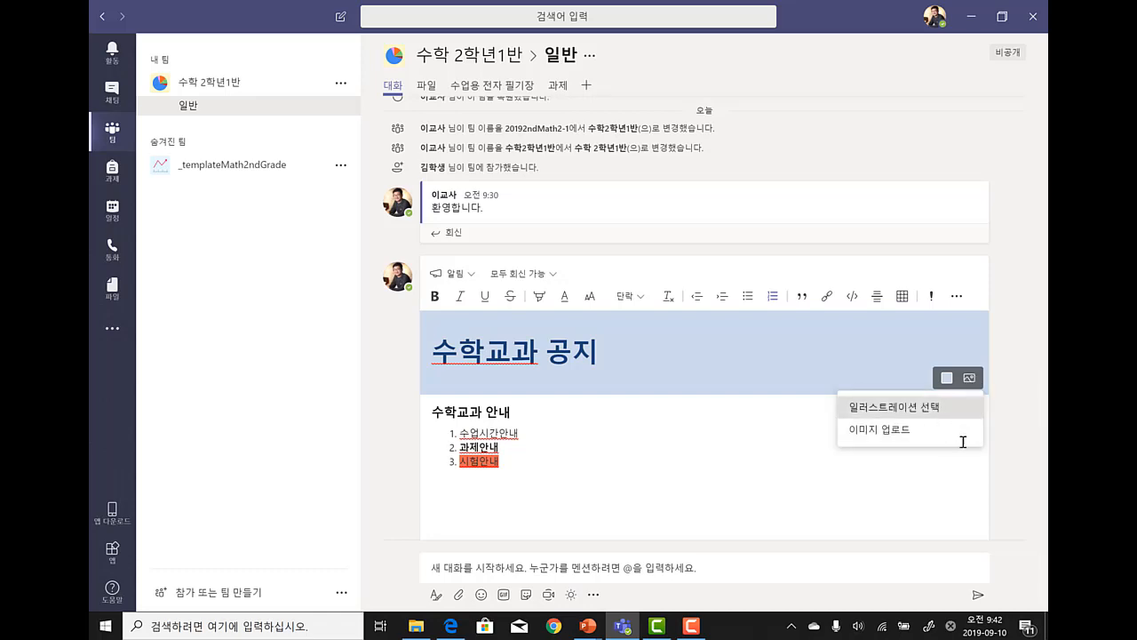
click(933, 407)
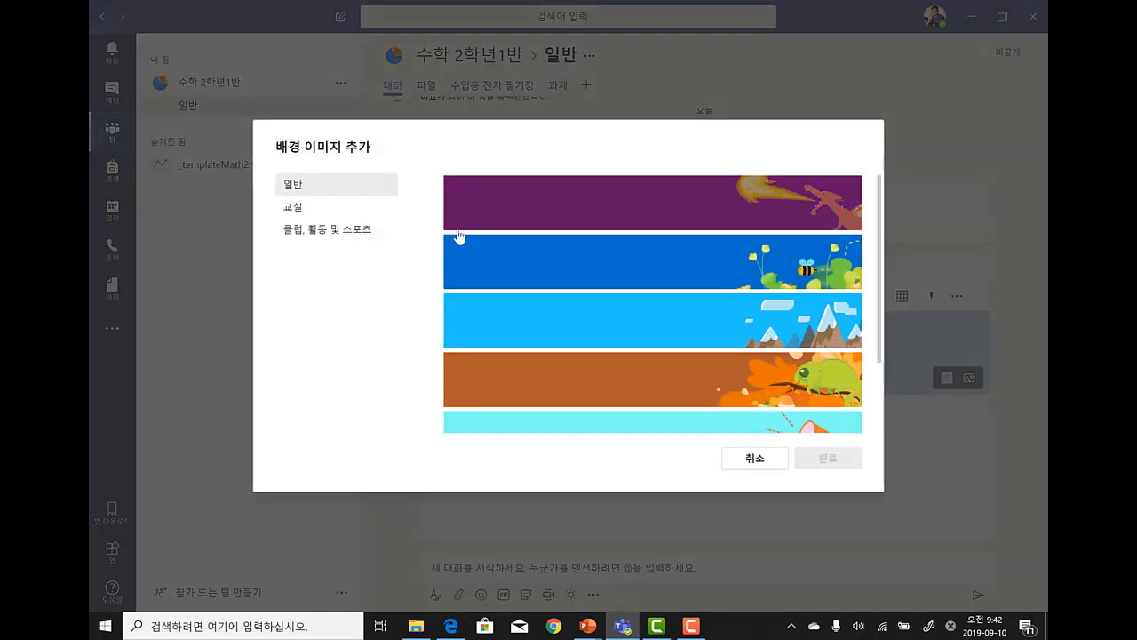
- Apply the blue flower-and-bee illustration as the 수학교과 공지 headline background
click(589, 258)
click(827, 458)
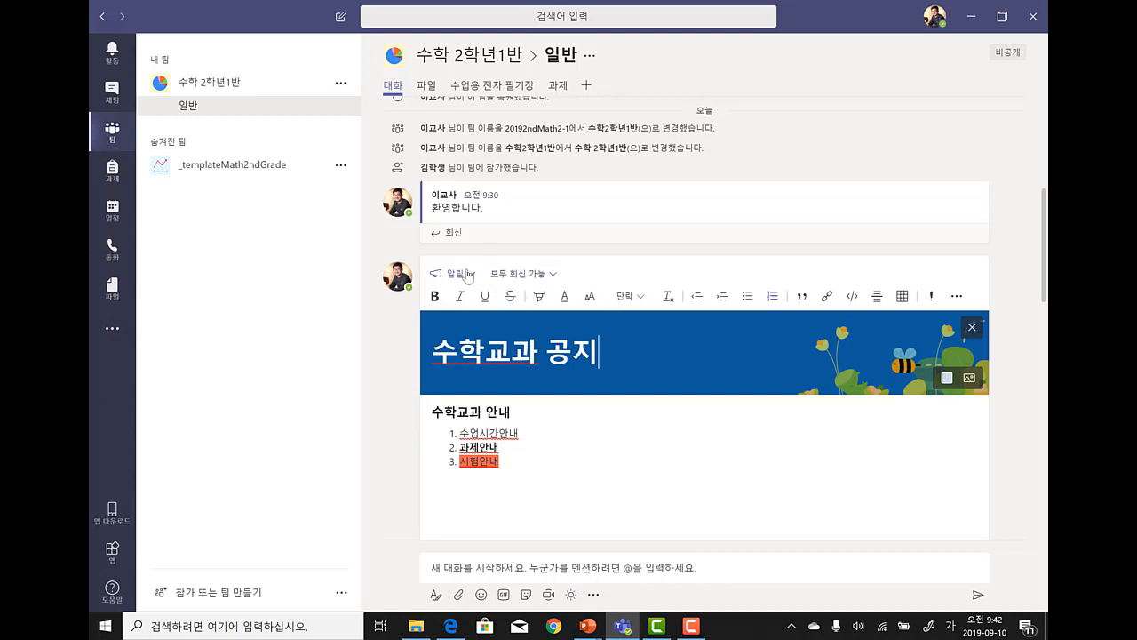
- Limit replies on the announcement to 회원님 및 중재자가 회신 가능
click(556, 277)
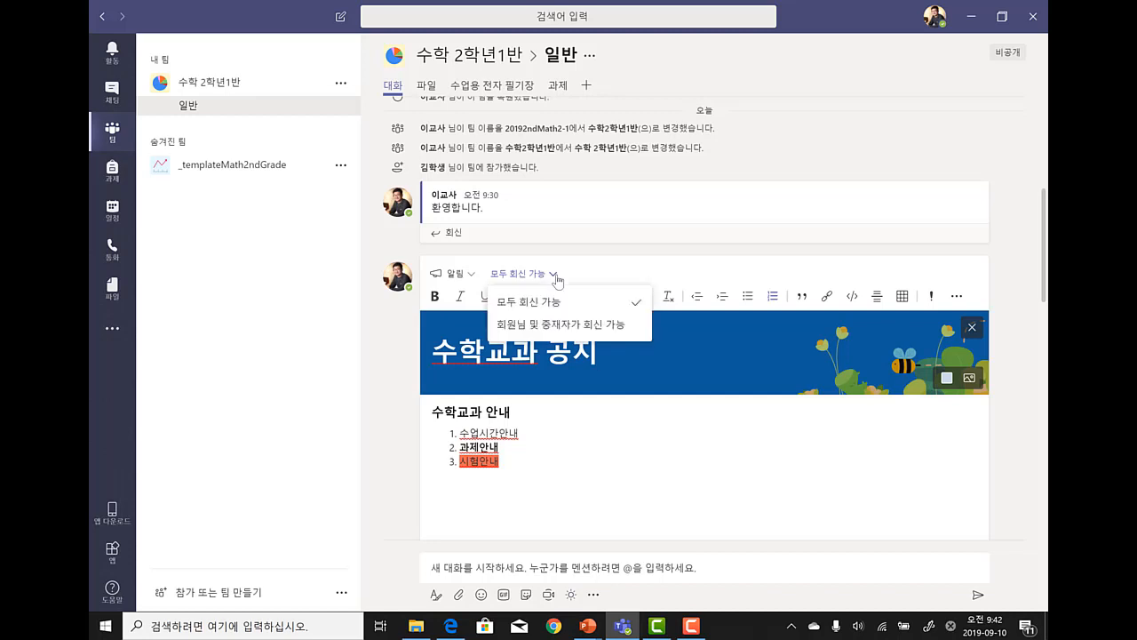
click(567, 325)
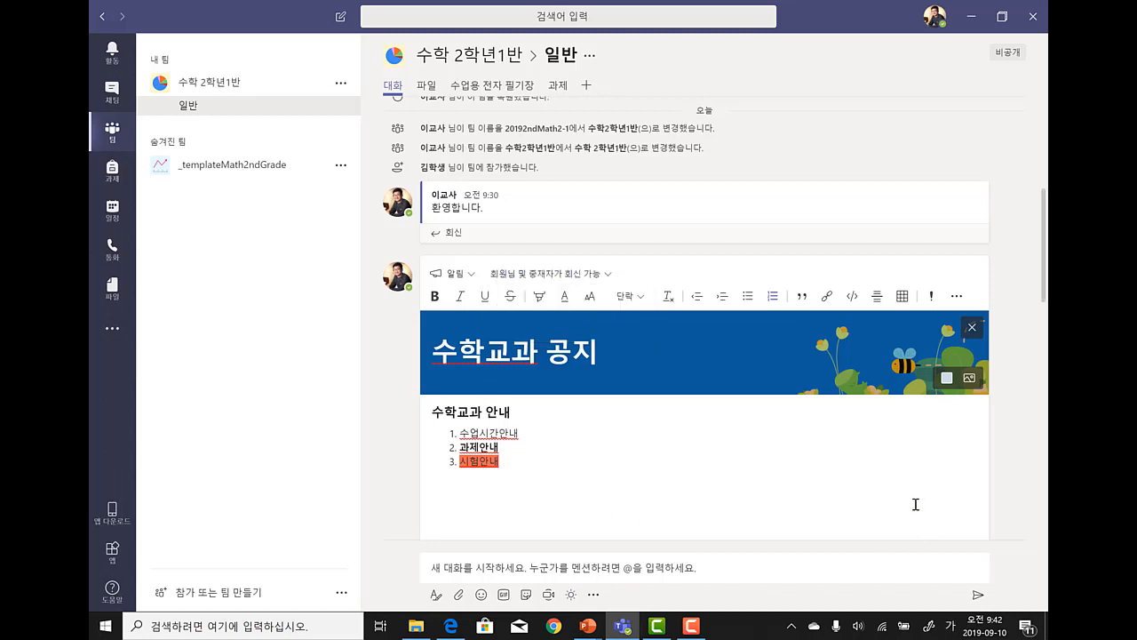
scroll(916, 504, down, 3)
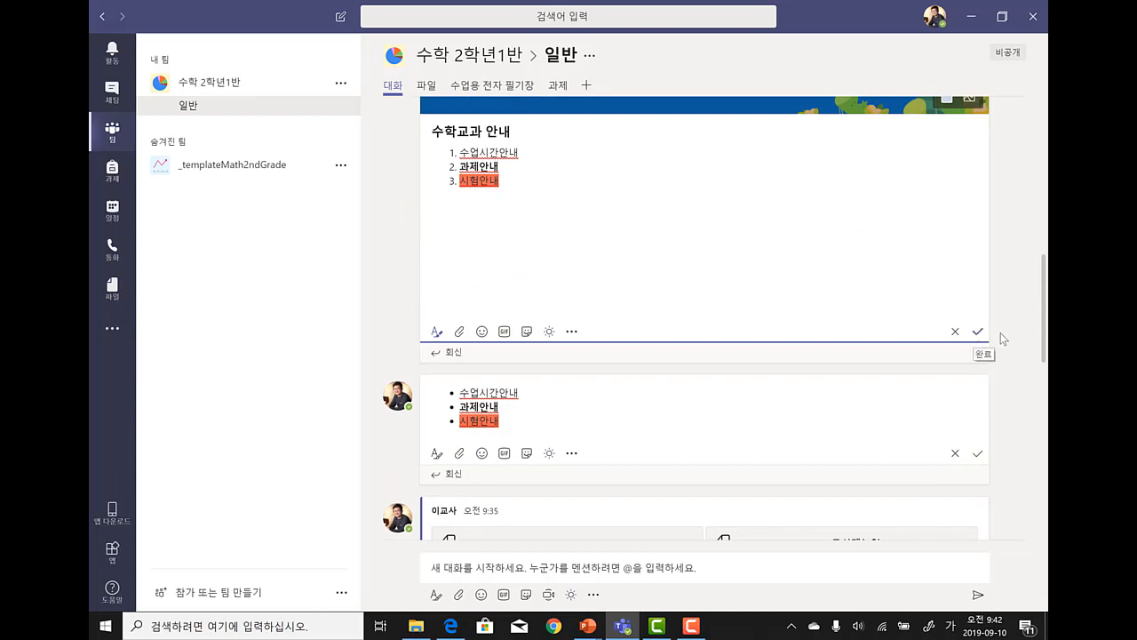
- Save the edited announcement and 9:35 bullet-list post, then view the channel in the Edge browser
click(978, 332)
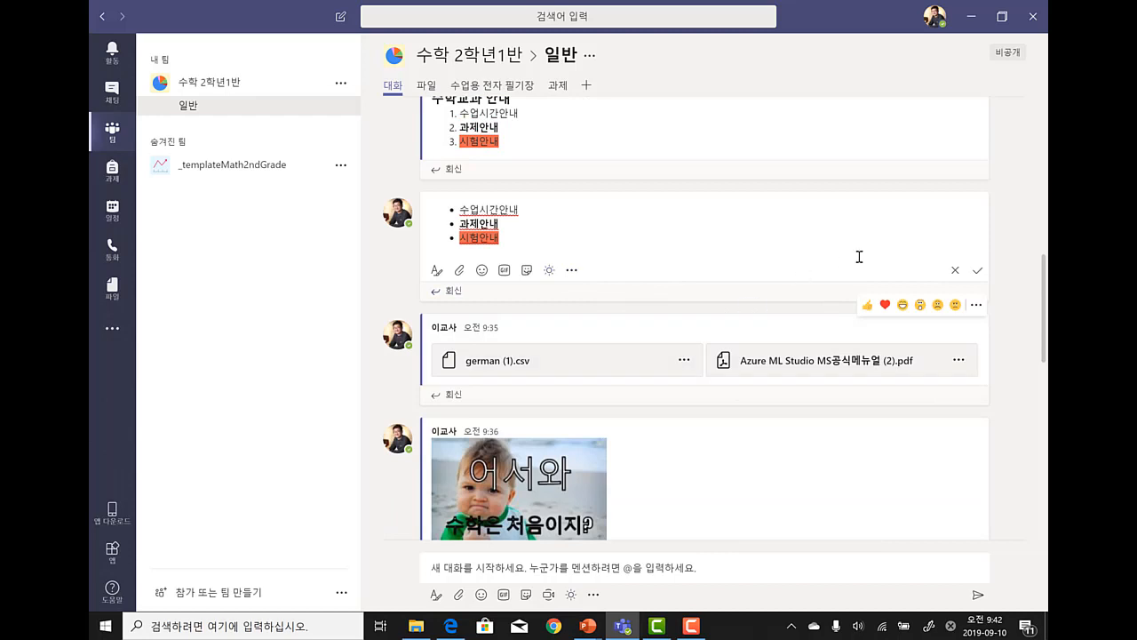
click(978, 270)
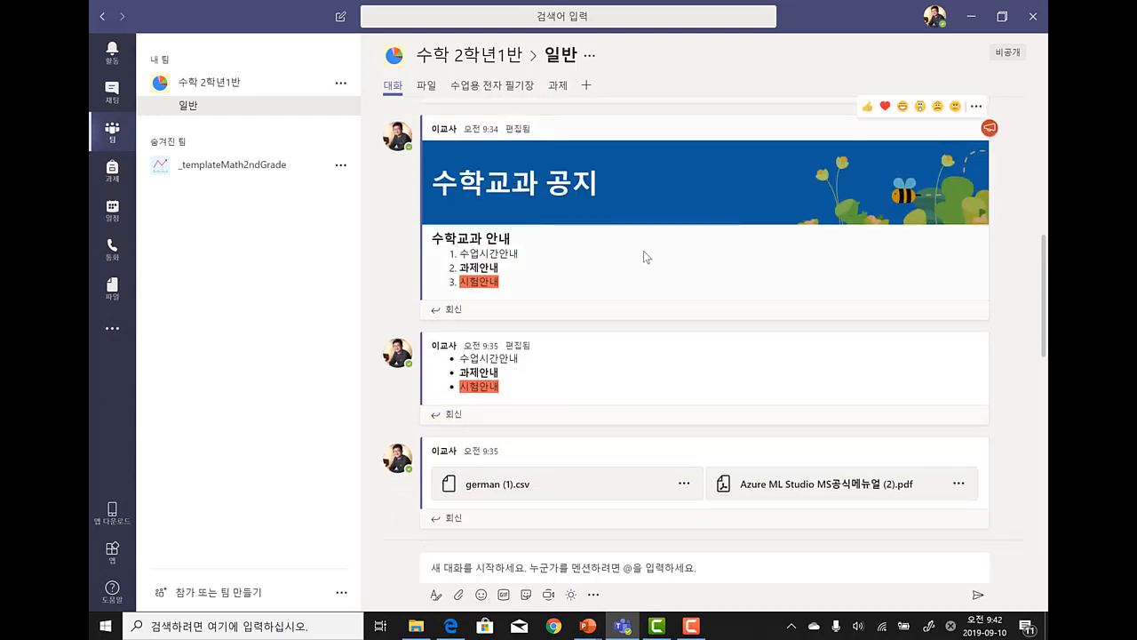
click(452, 626)
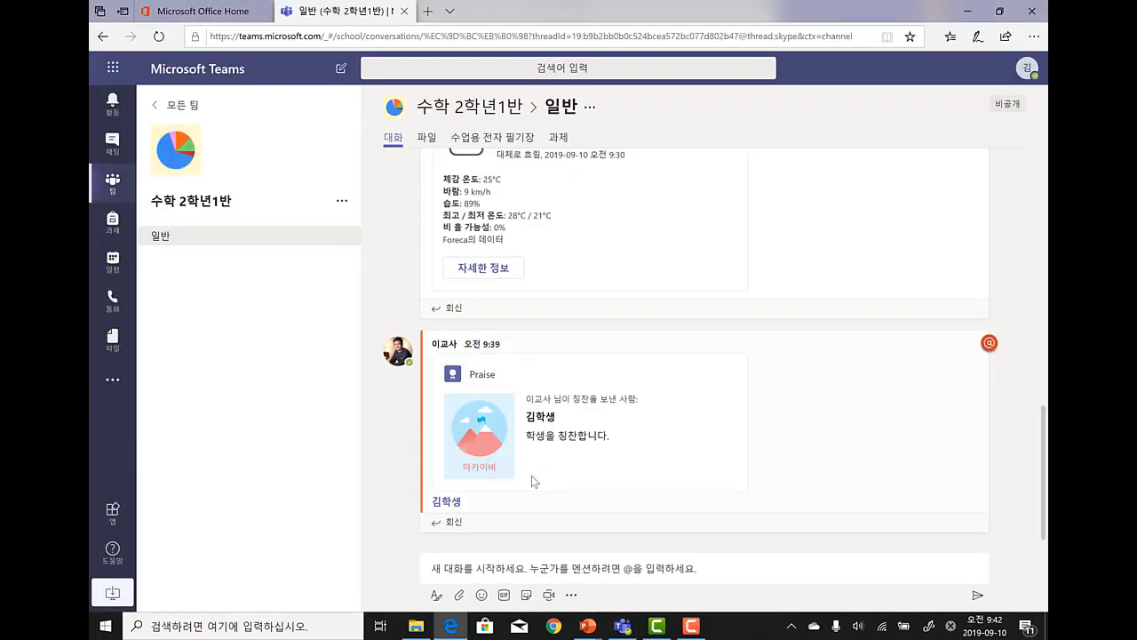
scroll(532, 475, up, 10)
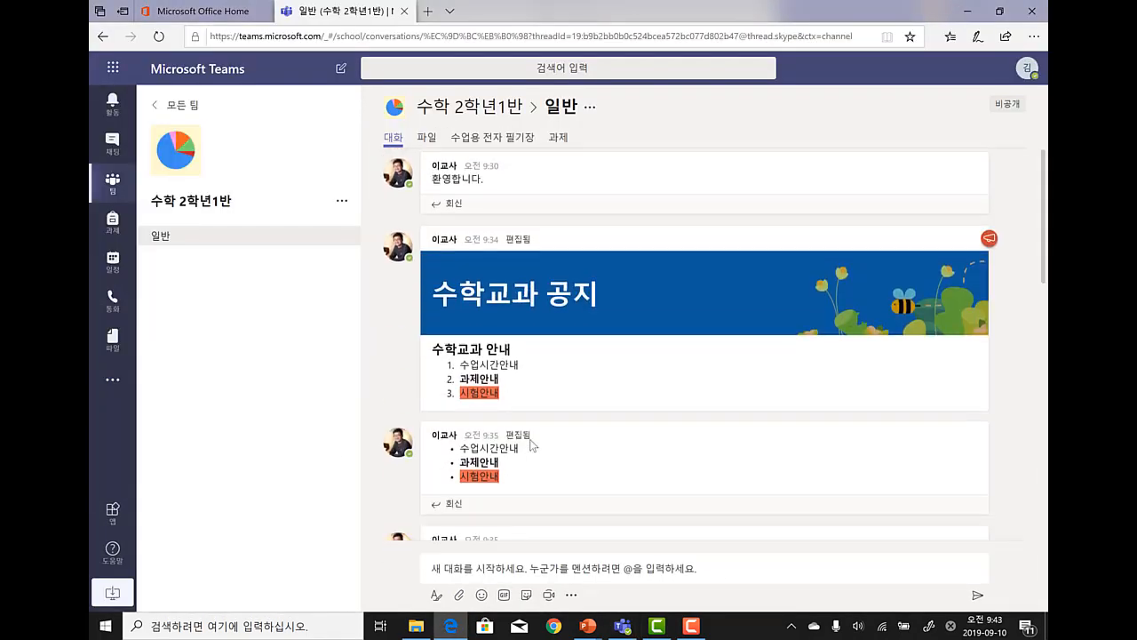